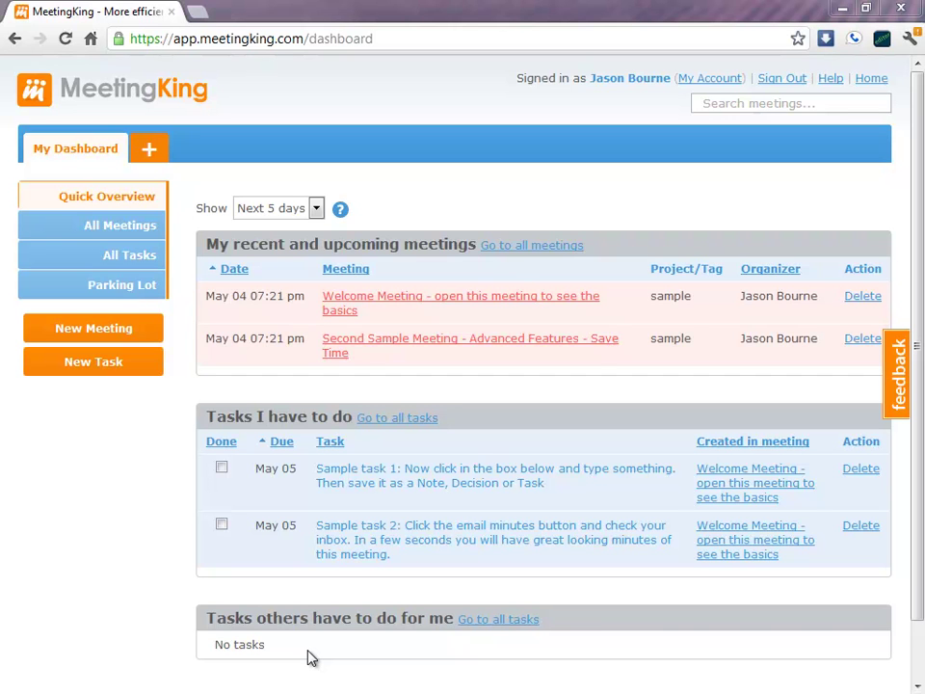
Step: Create a new meeting titled 'management meeting' and add two participants from the address suggestions
left_click(151, 151)
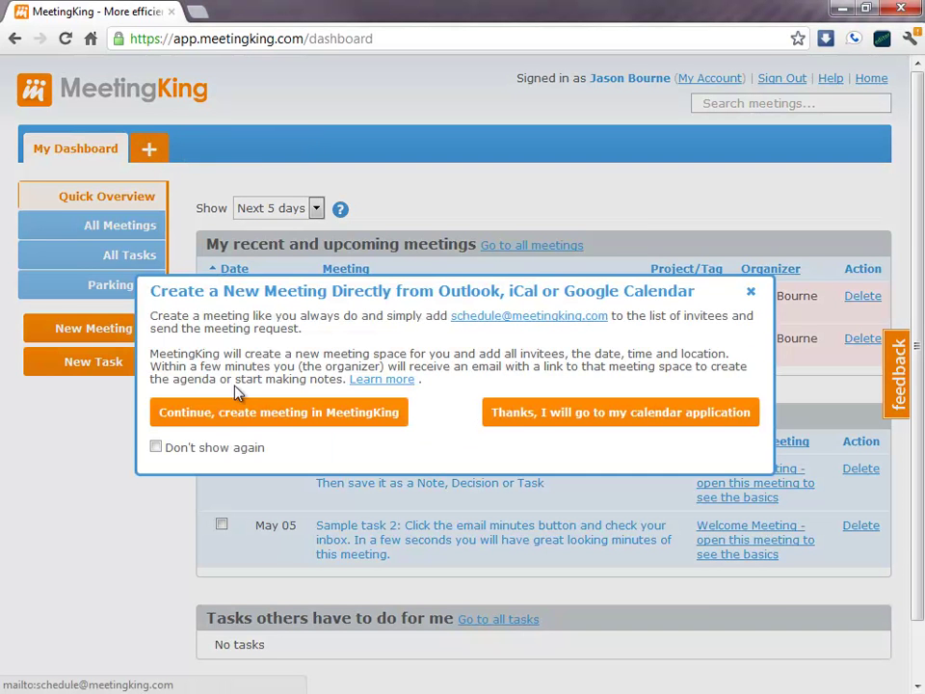
left_click(262, 414)
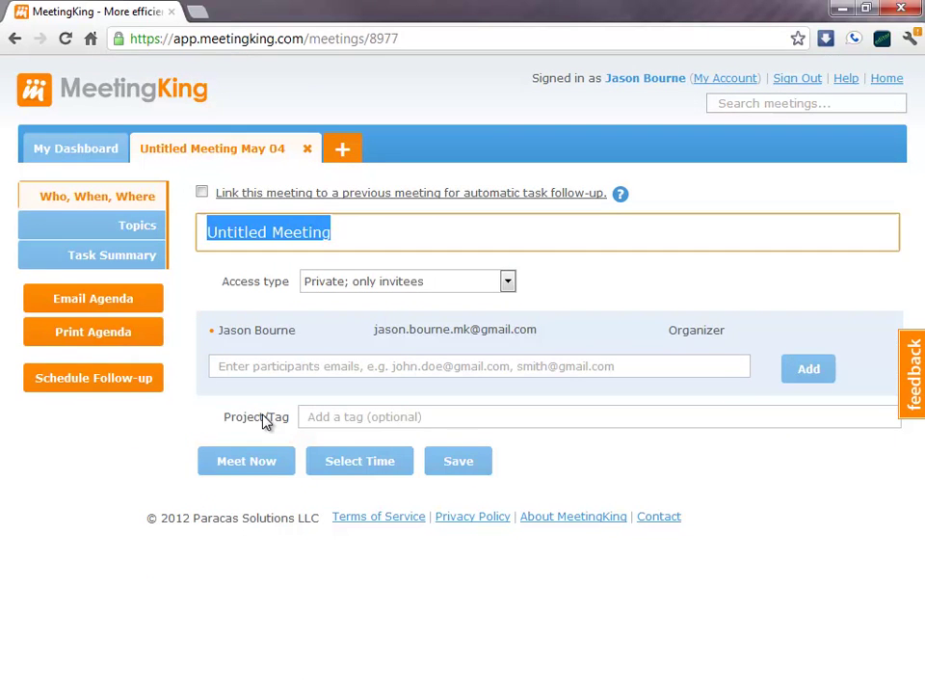
type("manage")
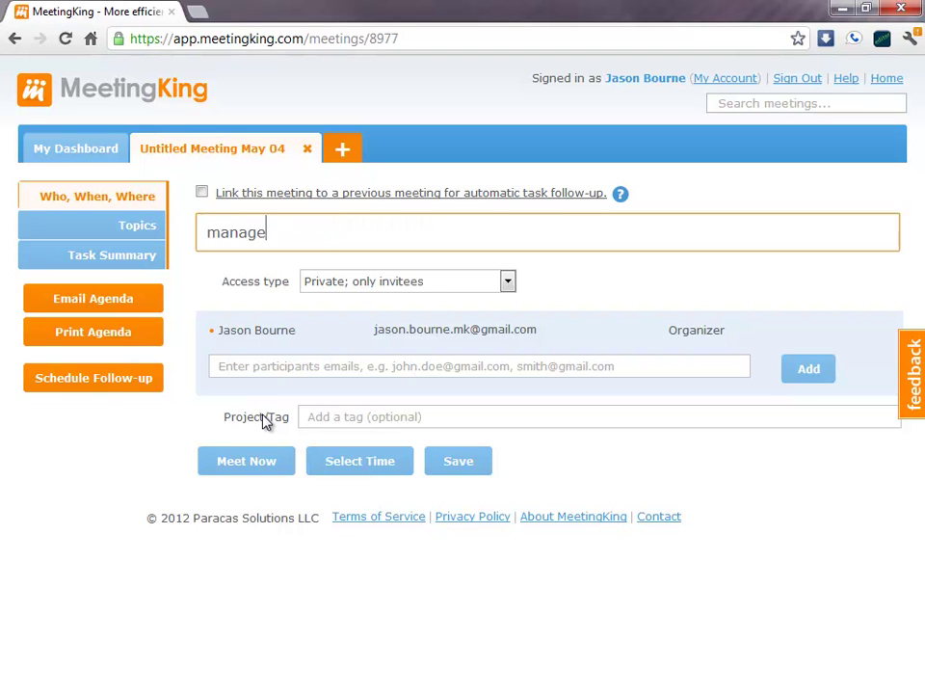
type("ment meeting")
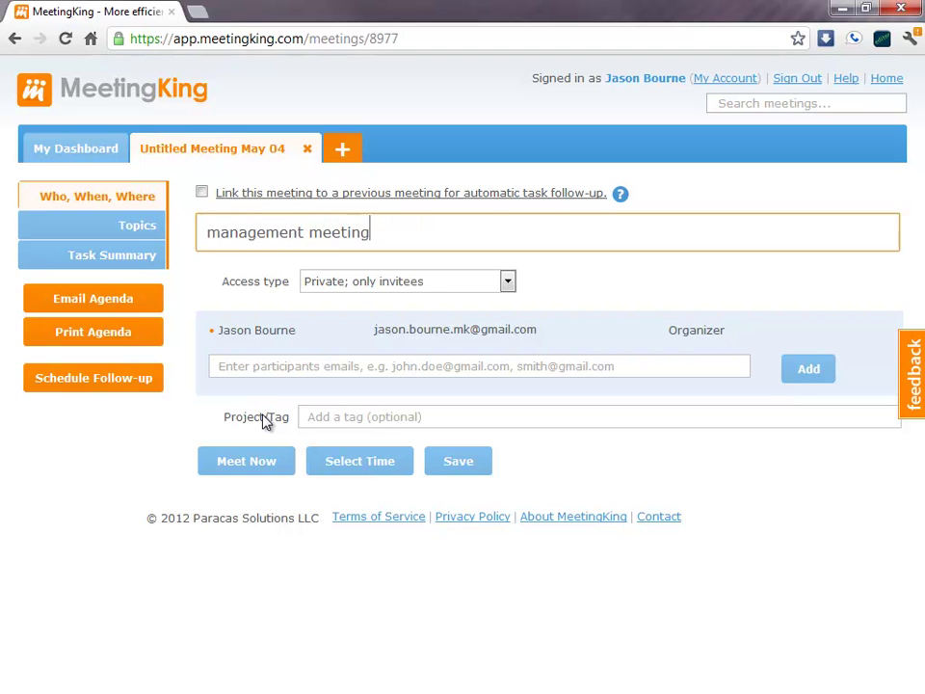
key("Tab")
key("Tab")
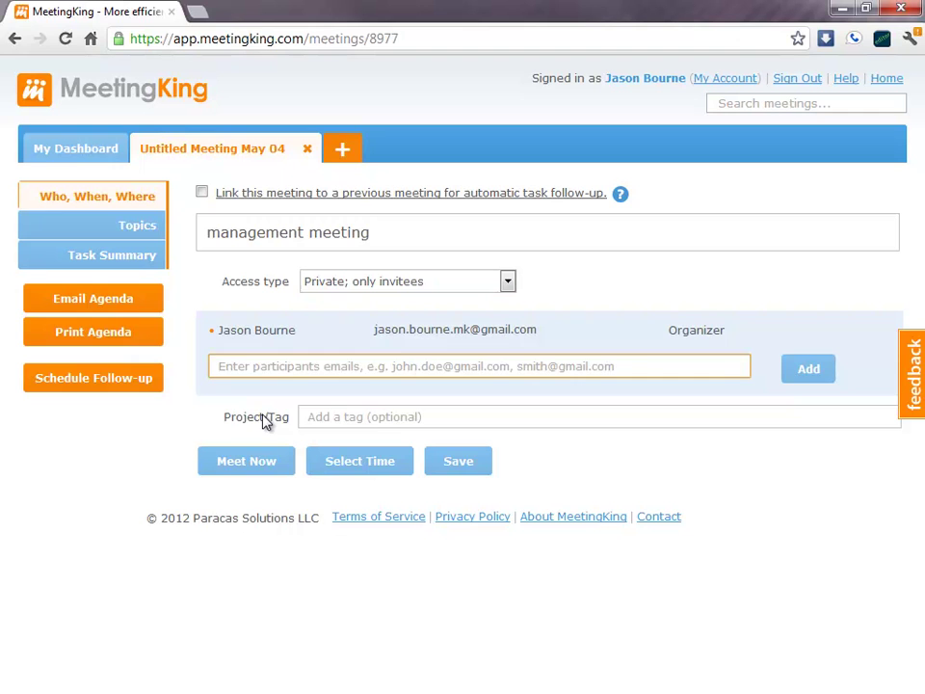
type("wilm")
key("Return")
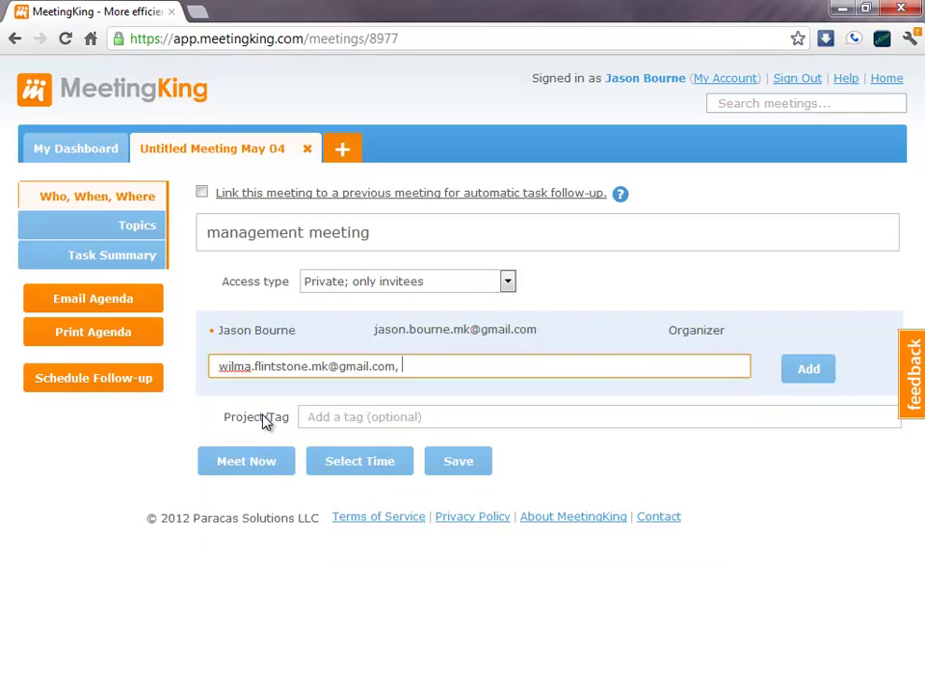
type("jam")
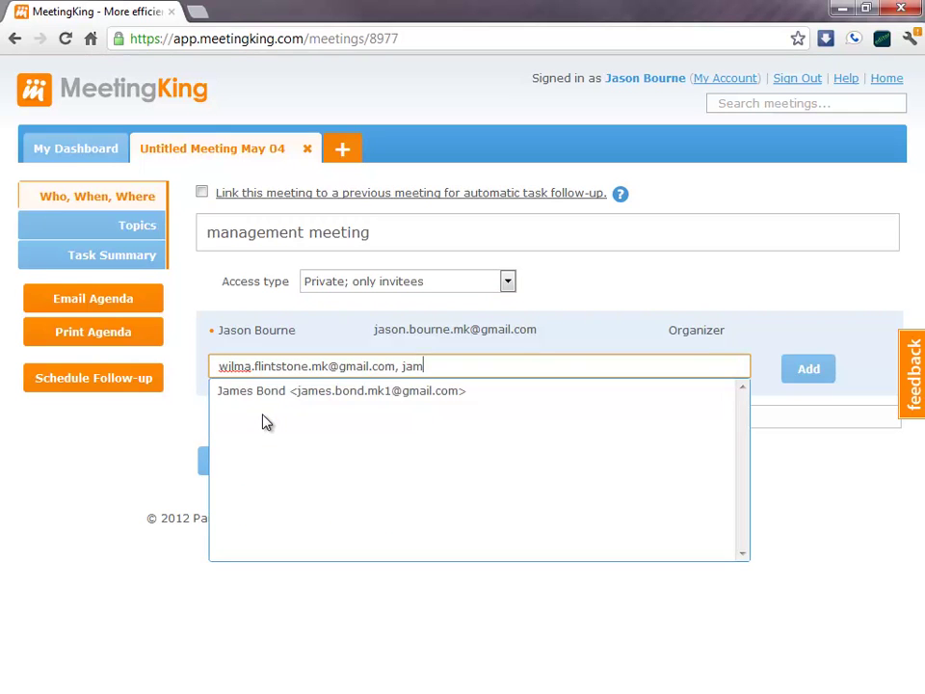
key("Return")
key("Return")
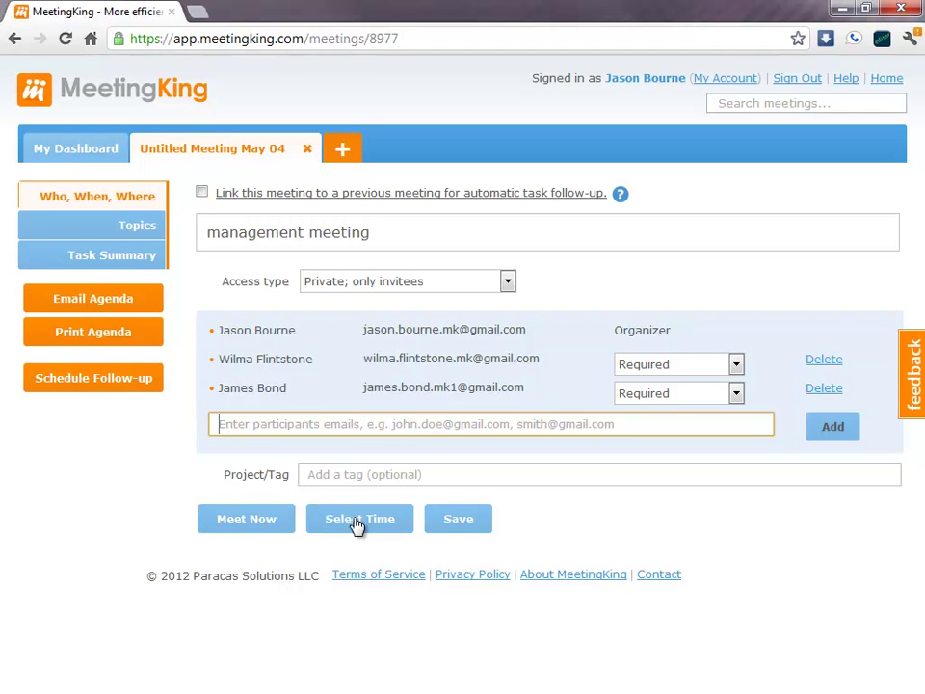
Step: Schedule the meeting for May 4 from 07:45 pm to 08:45 pm and go to Topics
left_click(356, 521)
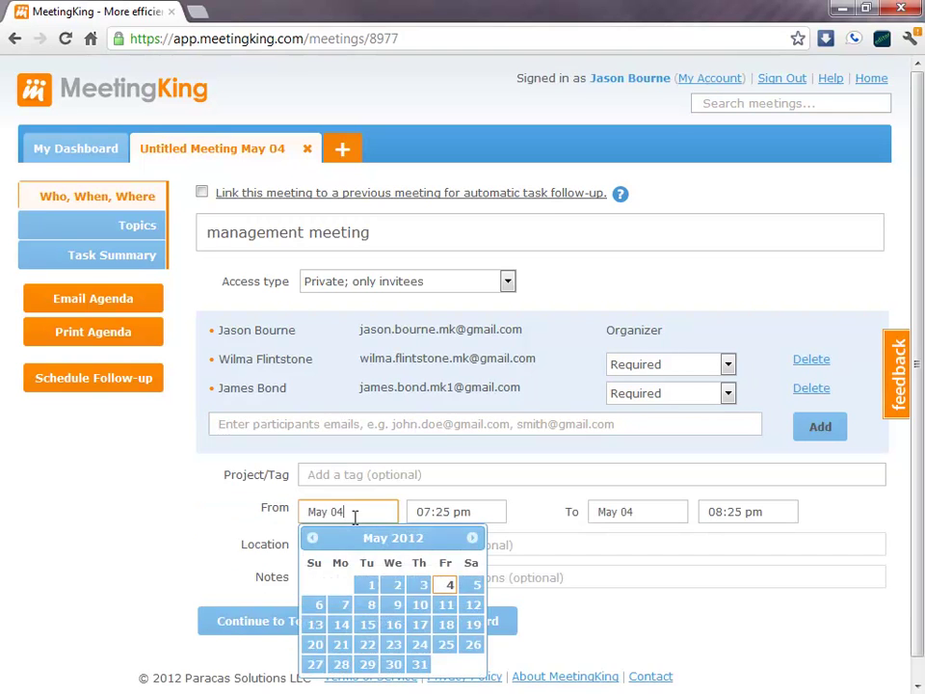
left_click(449, 584)
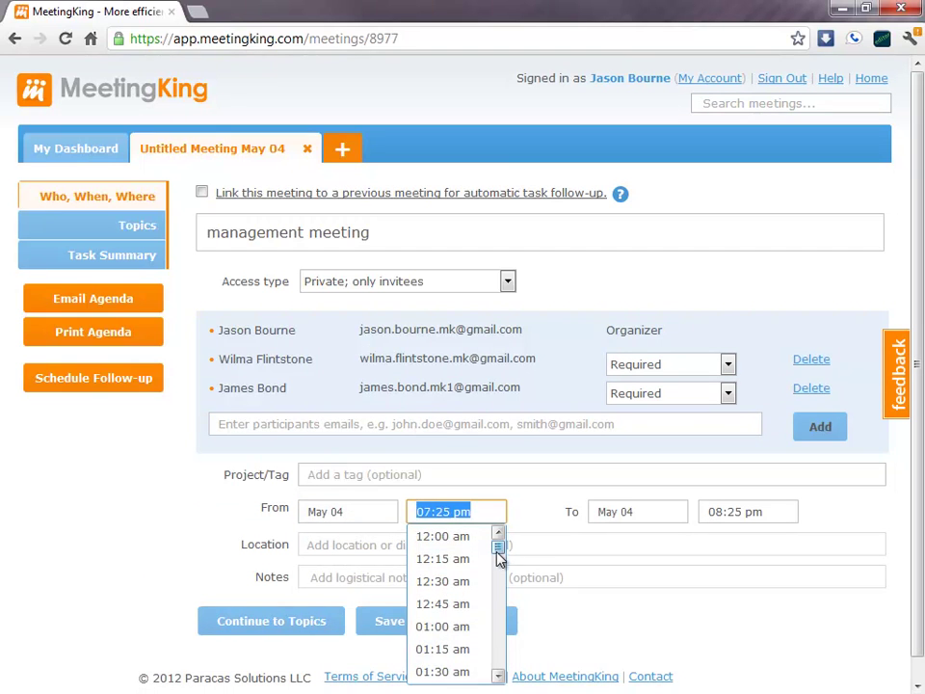
left_click_drag(496, 546, 504, 654)
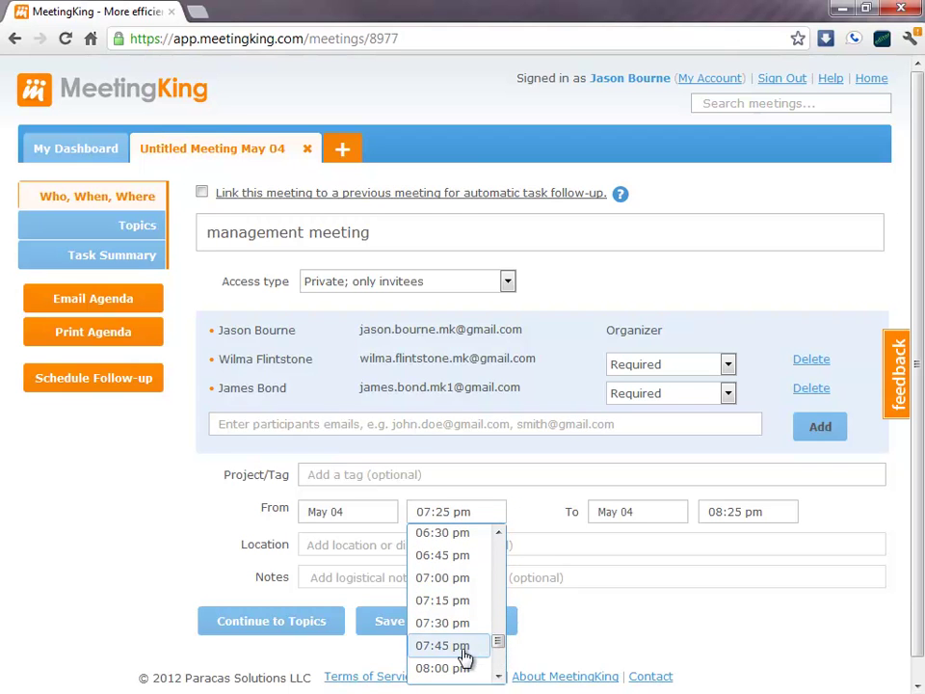
left_click(462, 647)
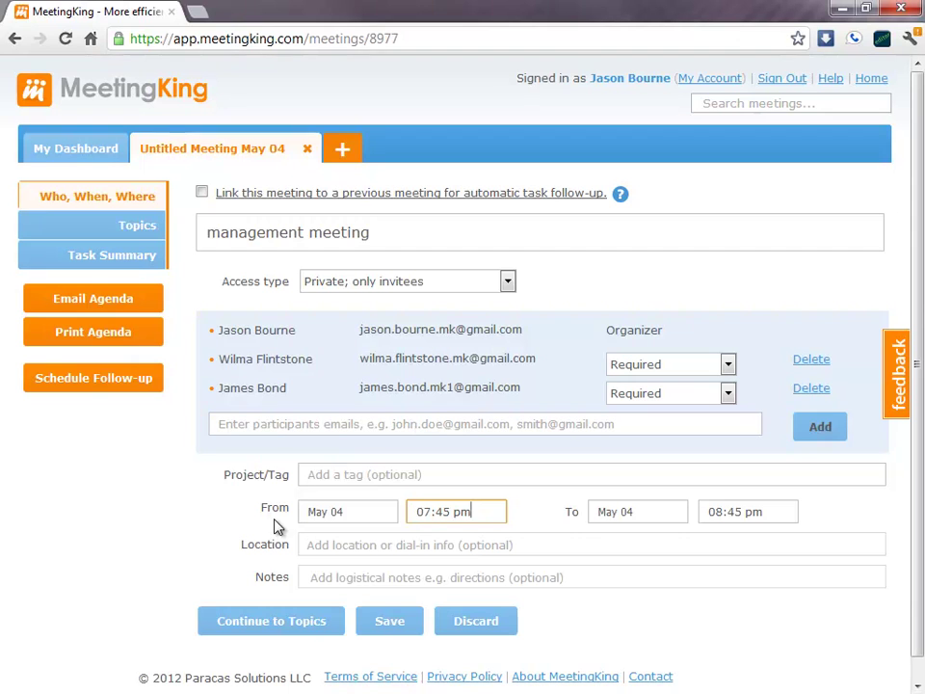
left_click(270, 626)
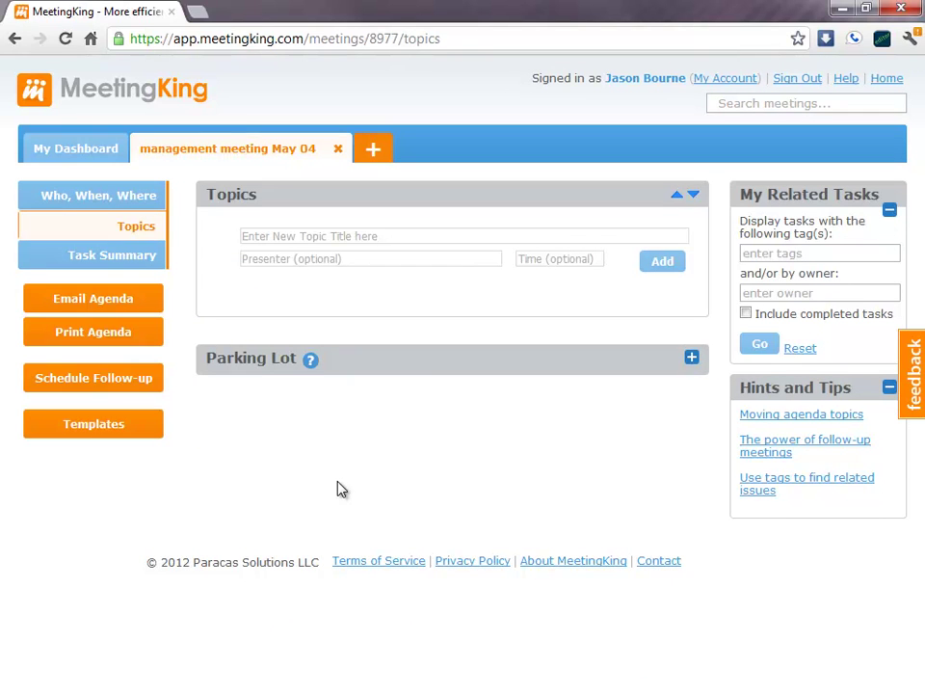
Step: Add 'topic 1' to the agenda
left_click(371, 236)
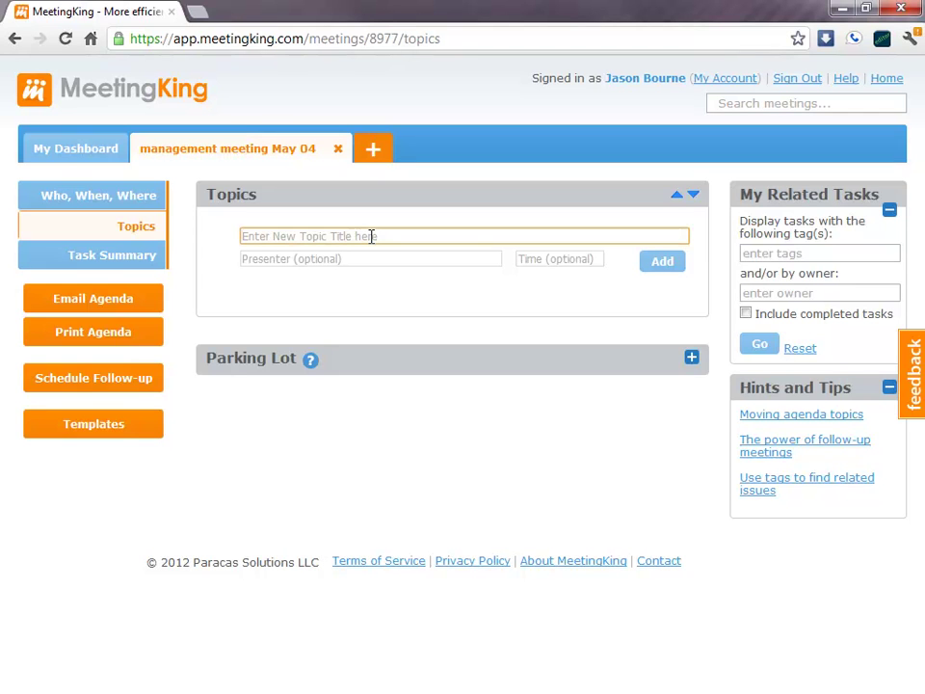
type("topic 1")
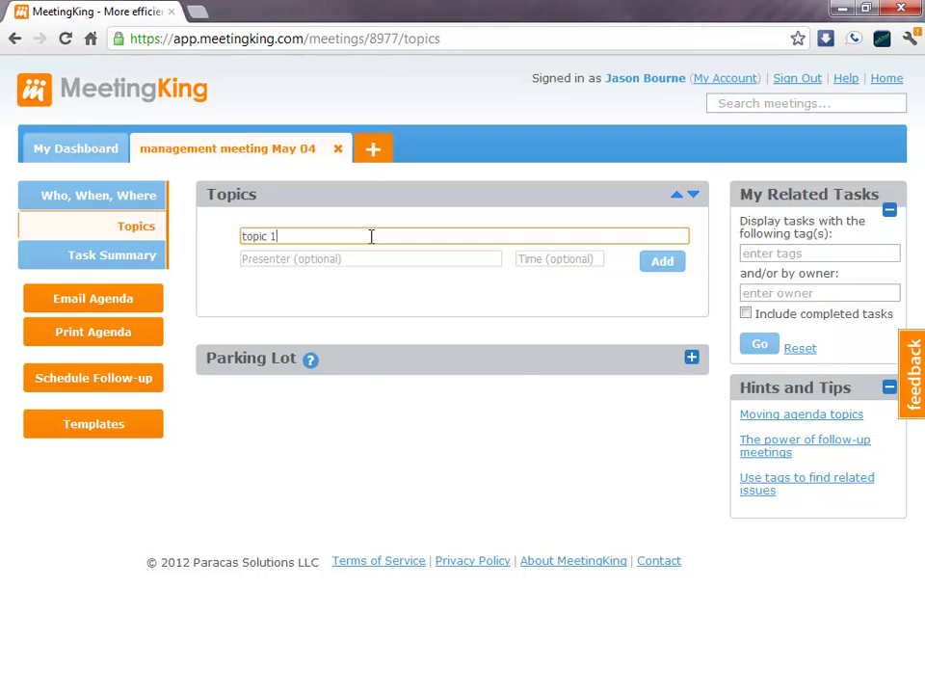
key("Return")
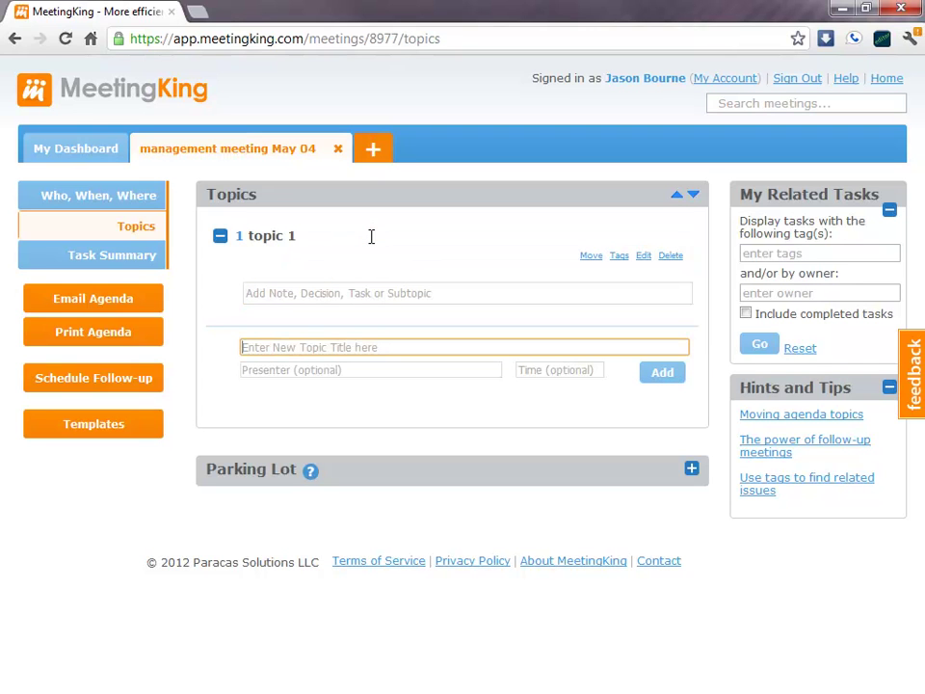
Step: Add 'topic 2' with a suggested participant as presenter and a 10m duration
type("topic 2")
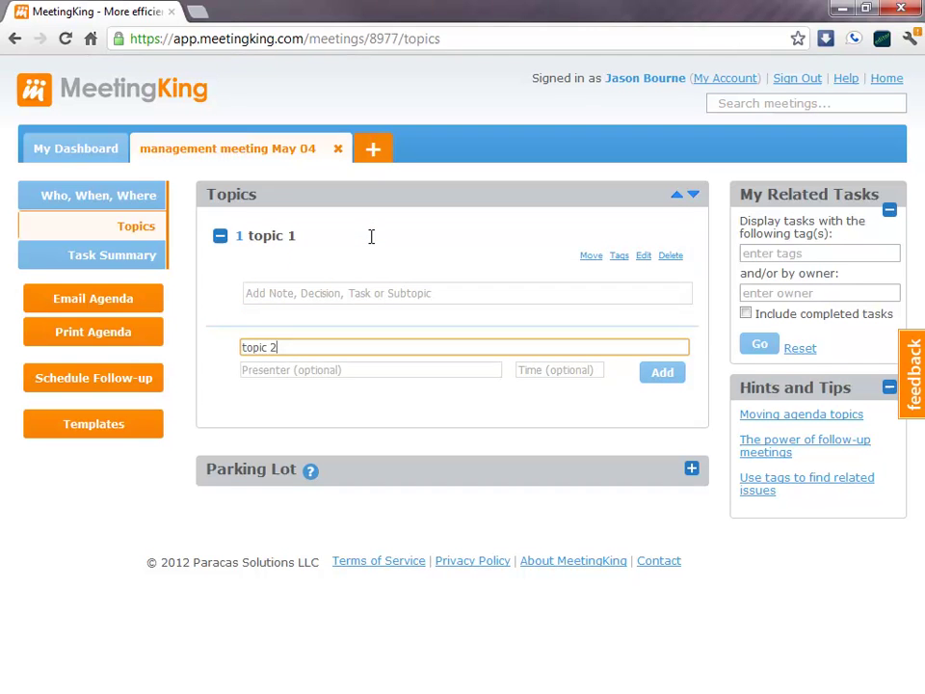
key("Tab")
type("wilm")
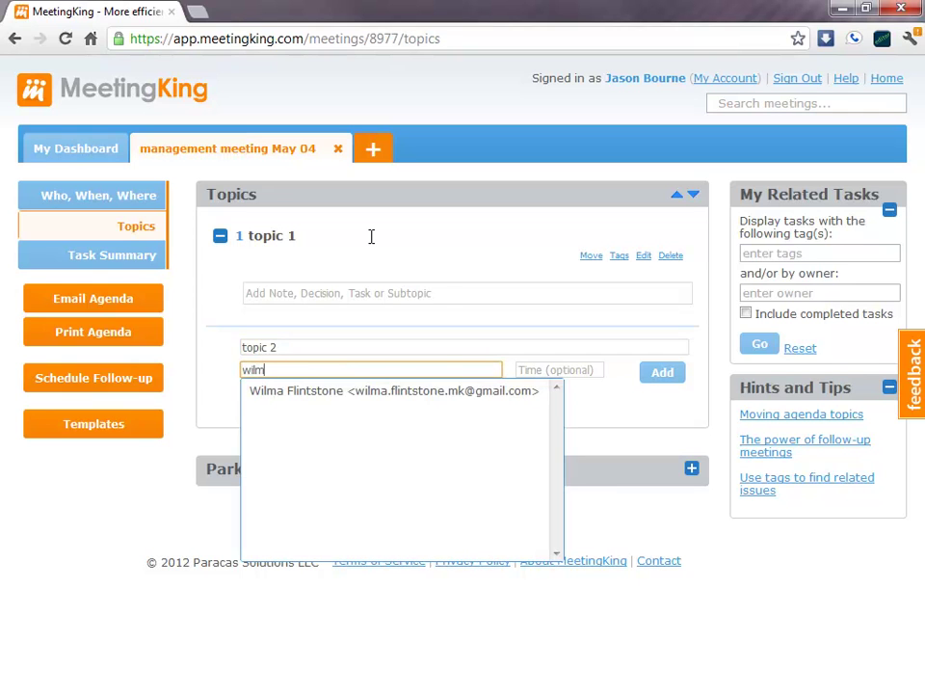
key("Down")
key("Return")
key("Tab")
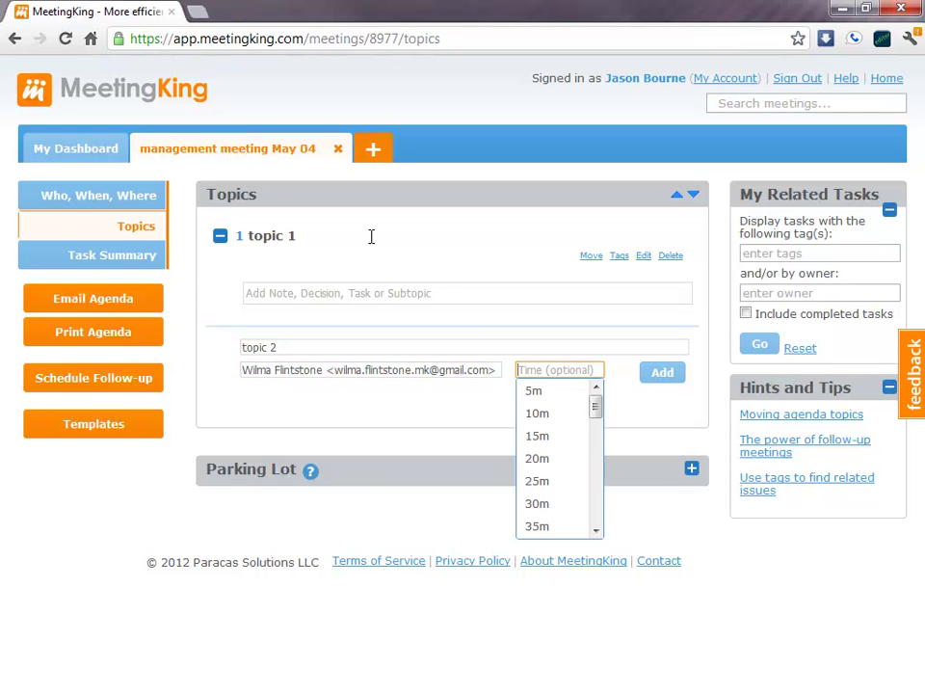
key("Down")
key("Down")
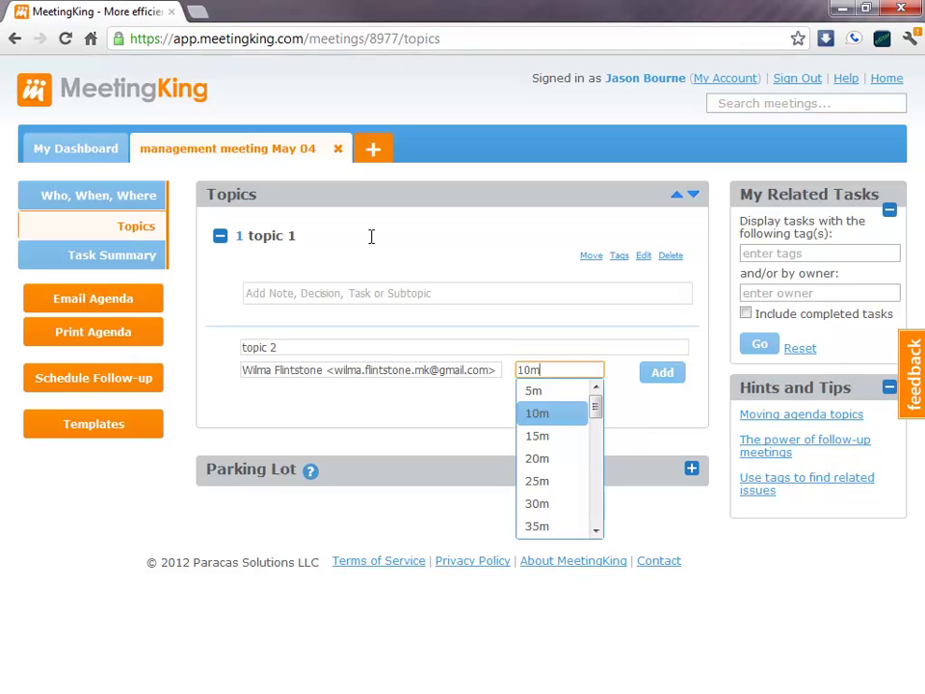
key("Return")
key("Return")
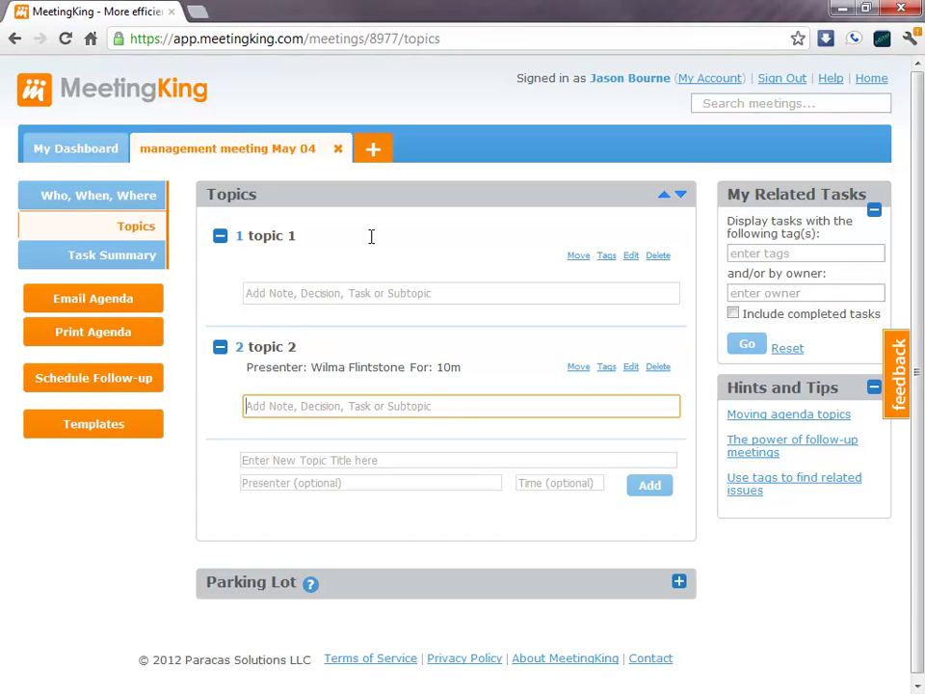
Step: Load the Weekly Management Meeting template, appending Sales results, Marketing activities, Human Resources and Finance and accounting
left_click(101, 429)
left_click(107, 496)
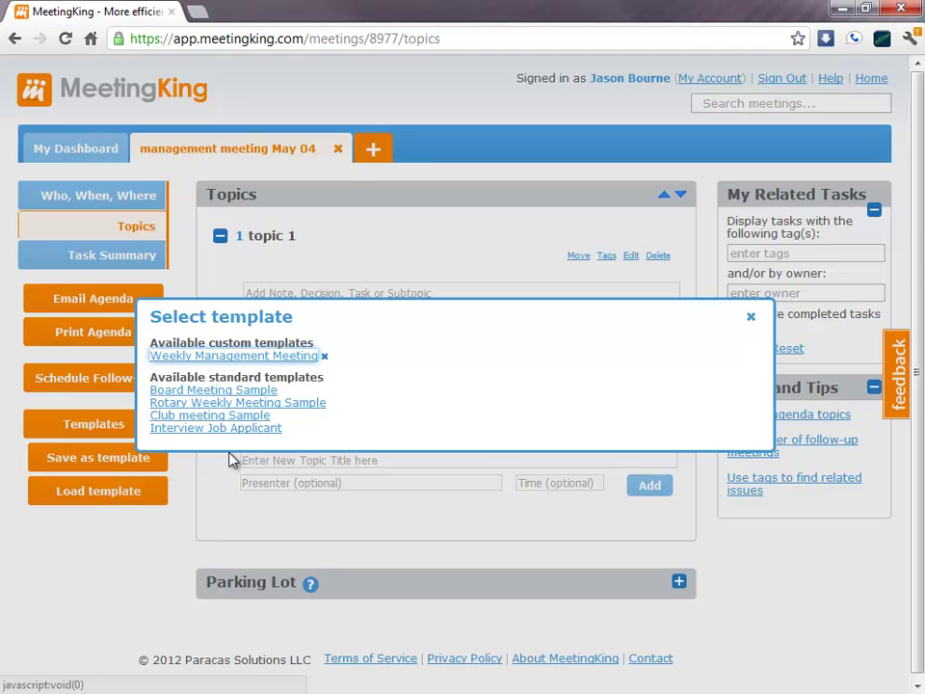
left_click(235, 357)
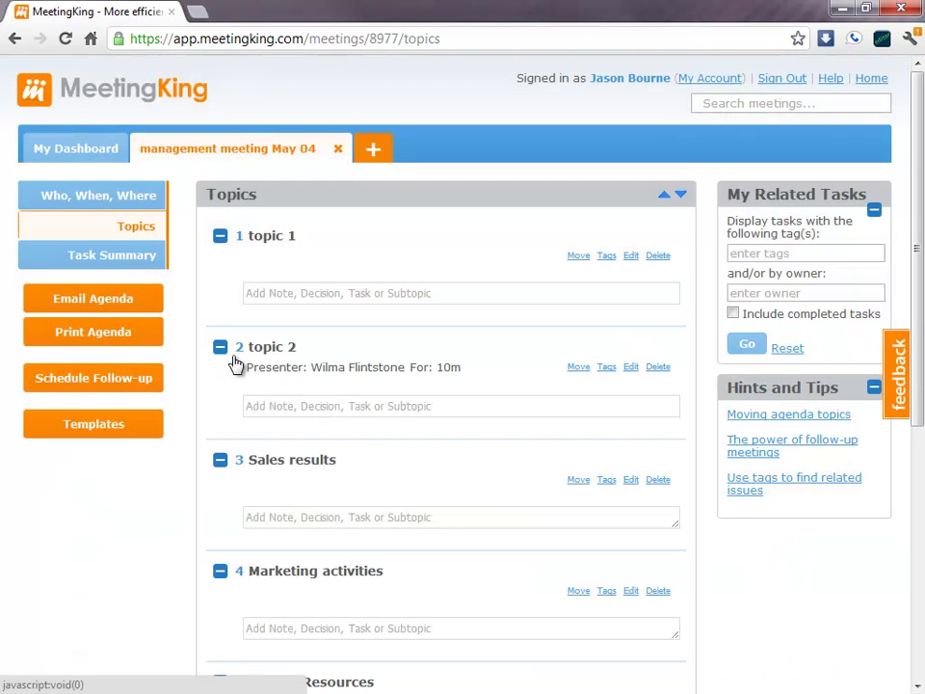
scroll(372, 461, "down", 3)
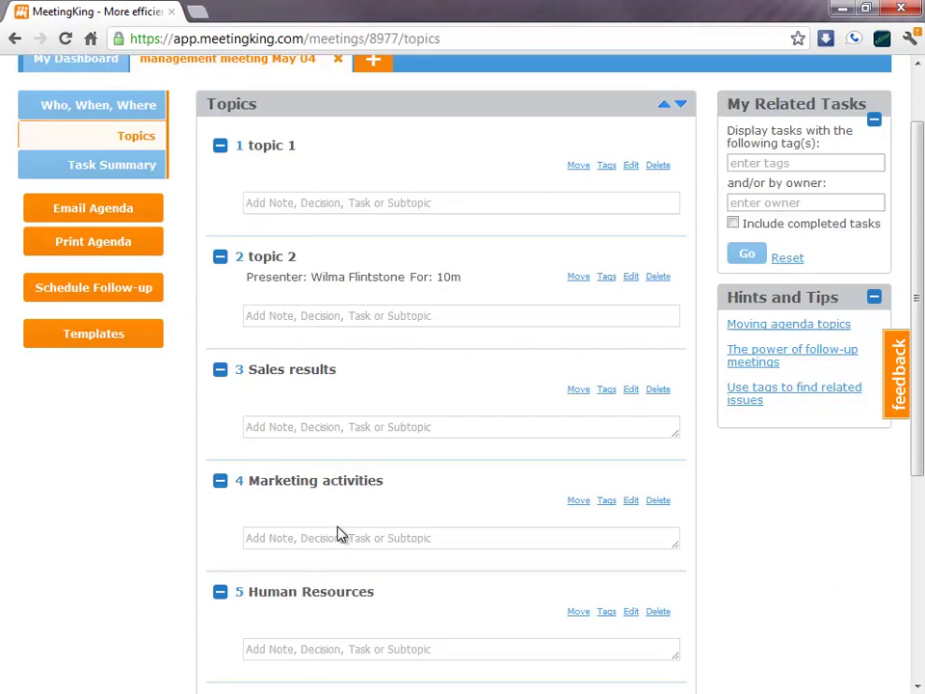
scroll(337, 535, "up", 2)
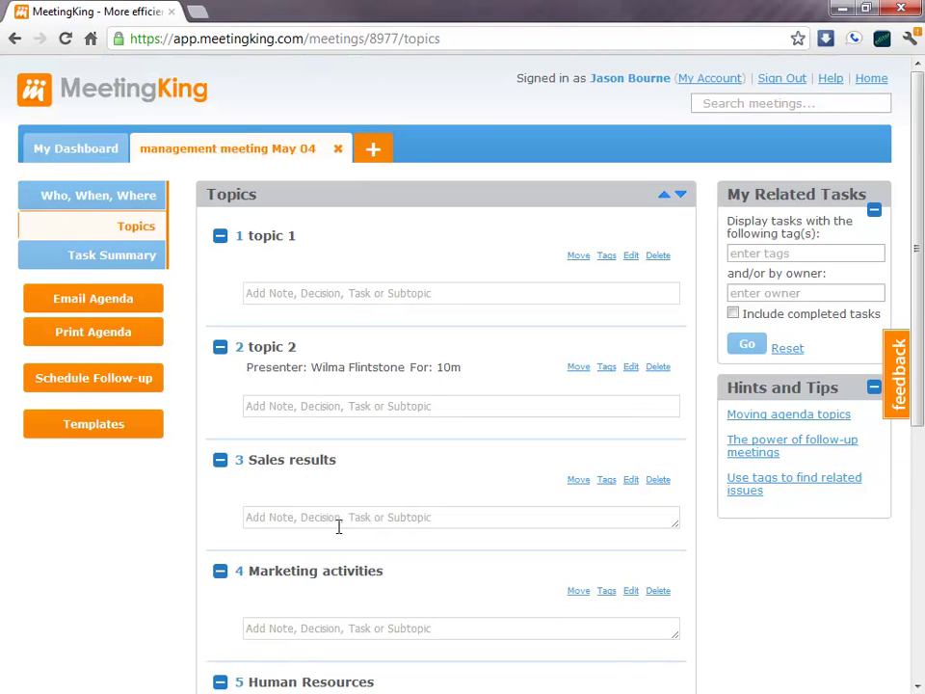
Step: Collapse all the agenda topics
left_click(663, 199)
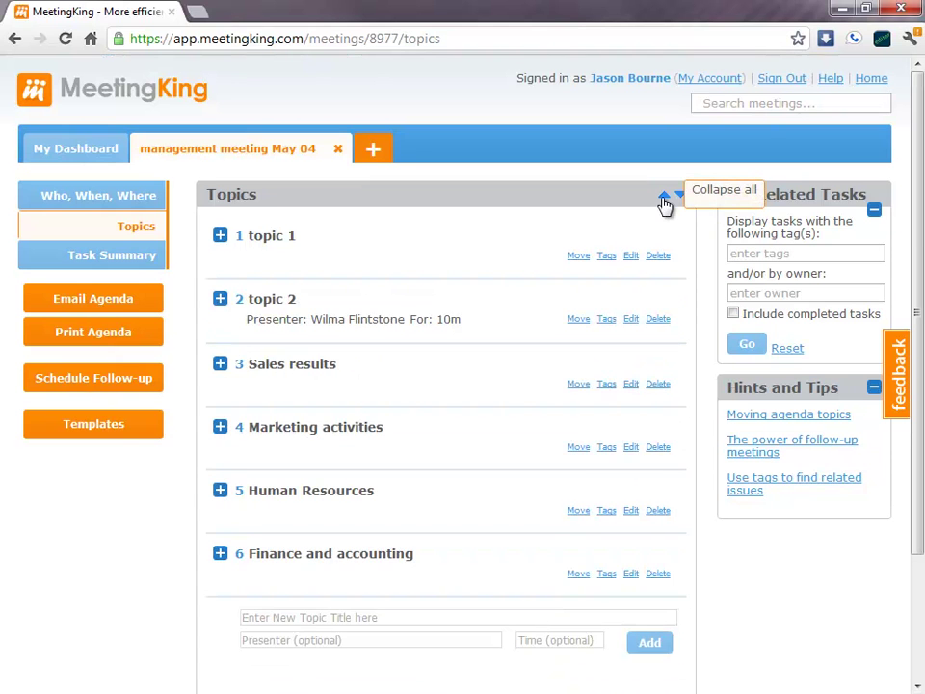
left_click(680, 198)
left_click(663, 199)
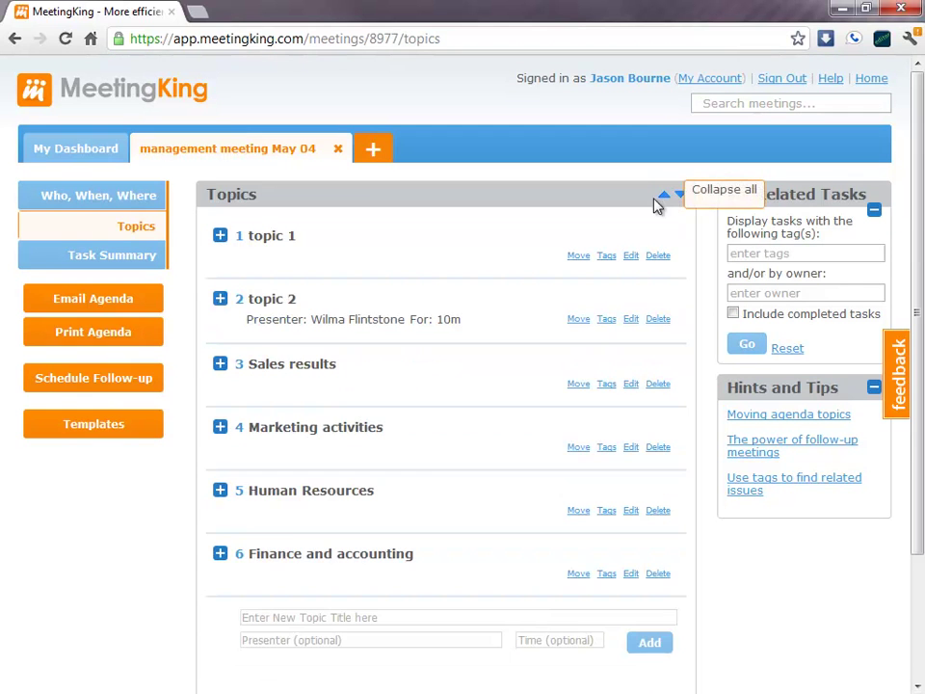
left_click(221, 236)
left_click(222, 236)
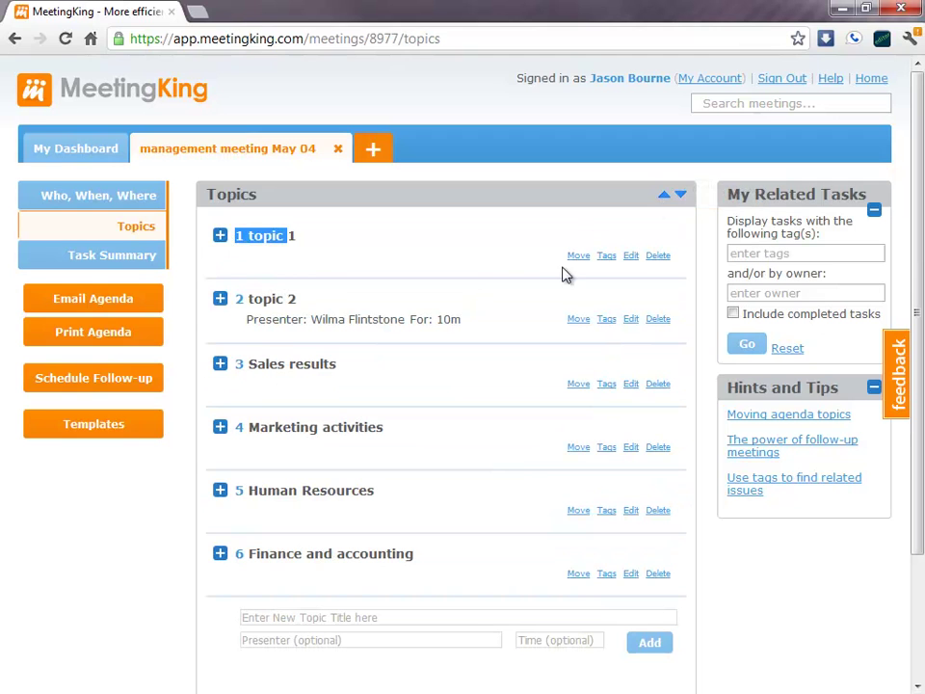
Step: Delete topic 1 and move topic 2 below Sales results
left_click(657, 256)
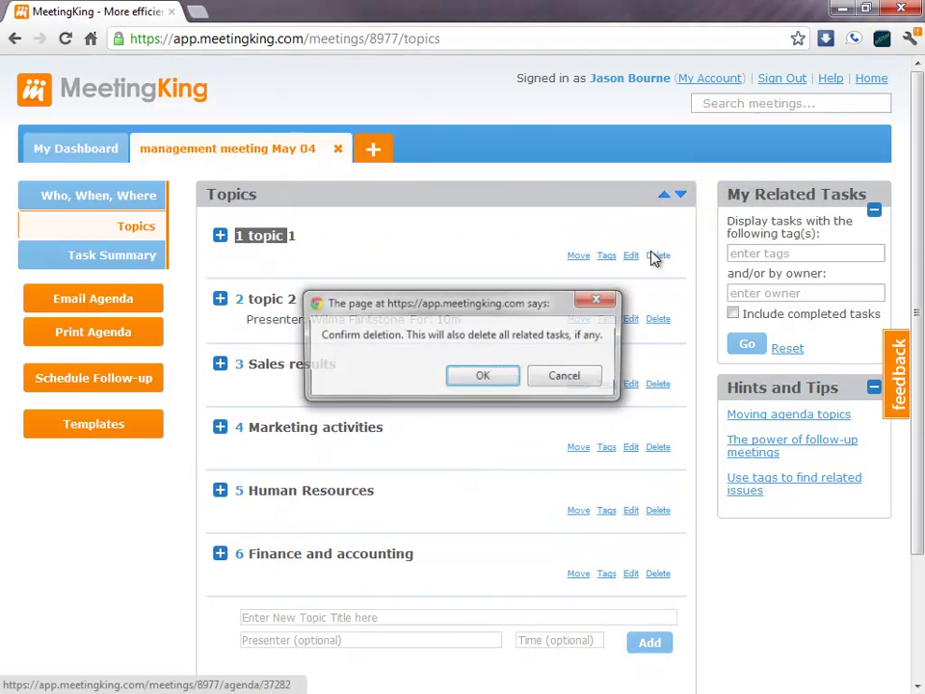
left_click(494, 381)
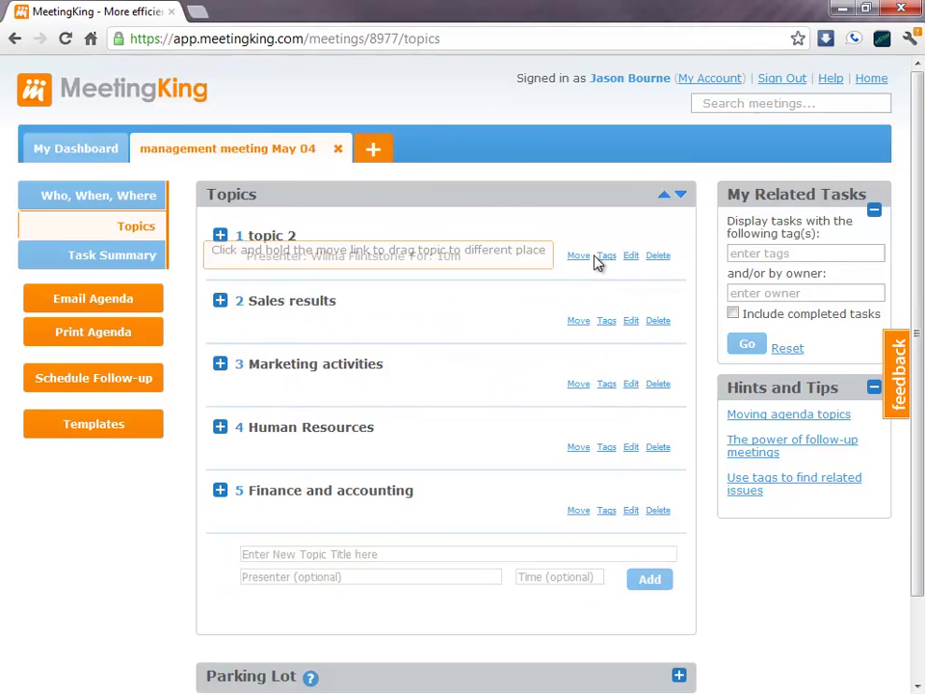
left_click_drag(580, 251, 578, 334)
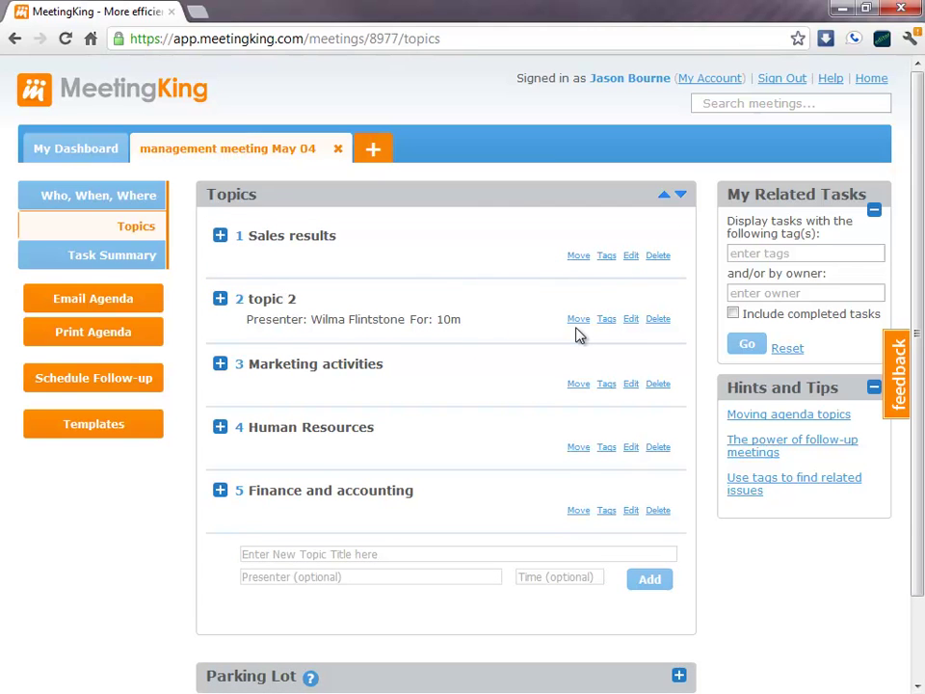
left_click(107, 303)
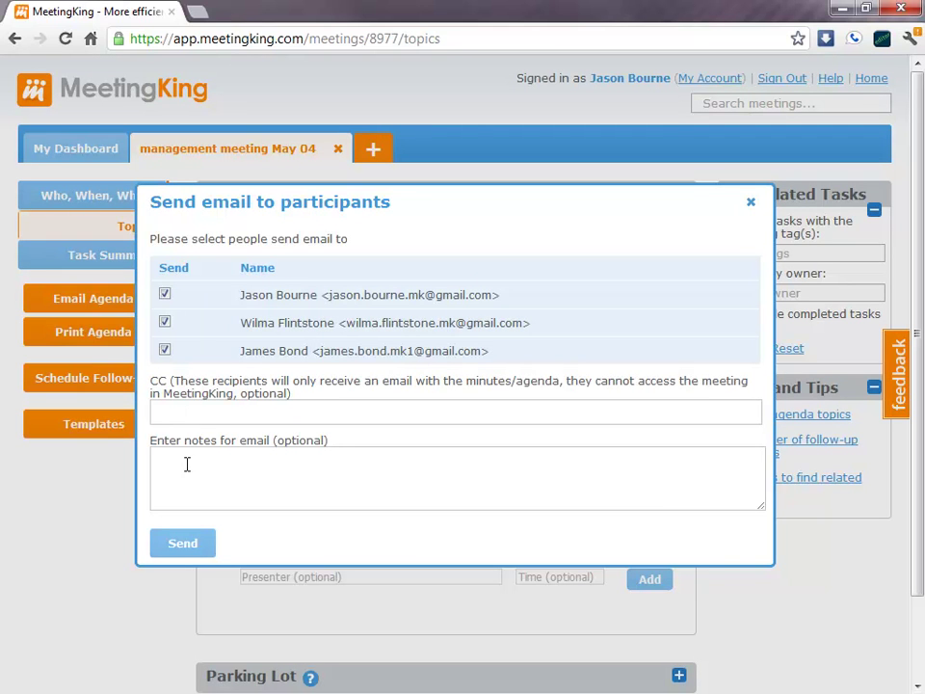
left_click(750, 202)
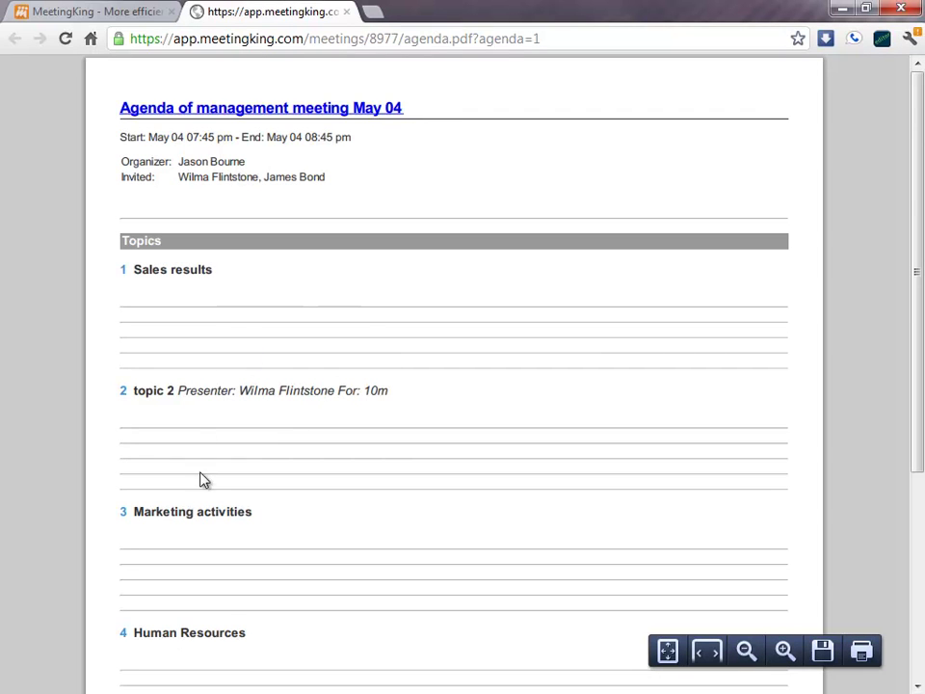
left_click(347, 13)
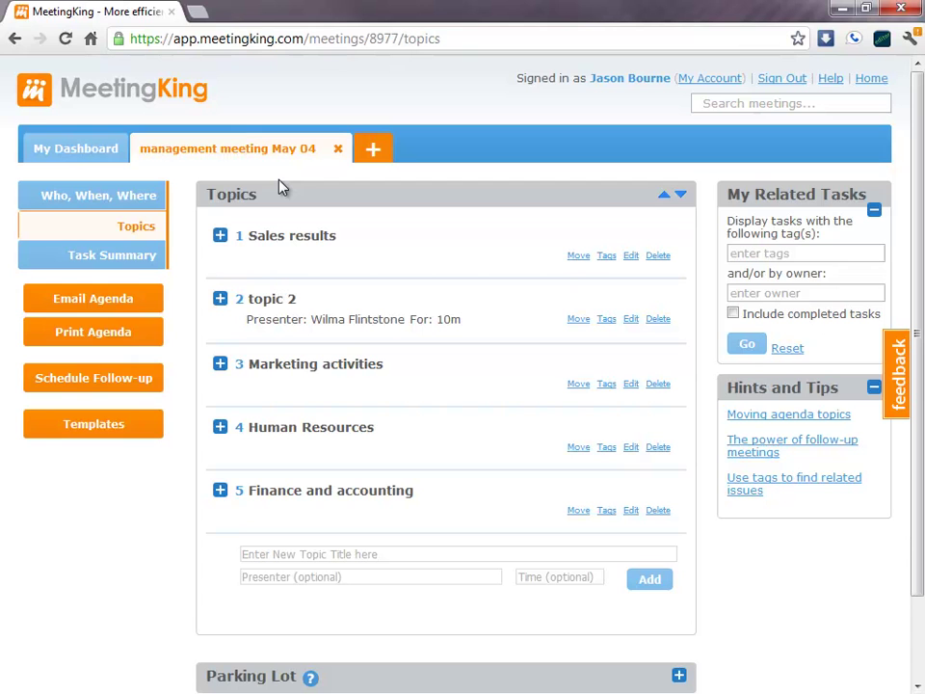
Step: Reschedule the meeting to 06:45–07:45 pm and return to the Topics page
left_click(144, 199)
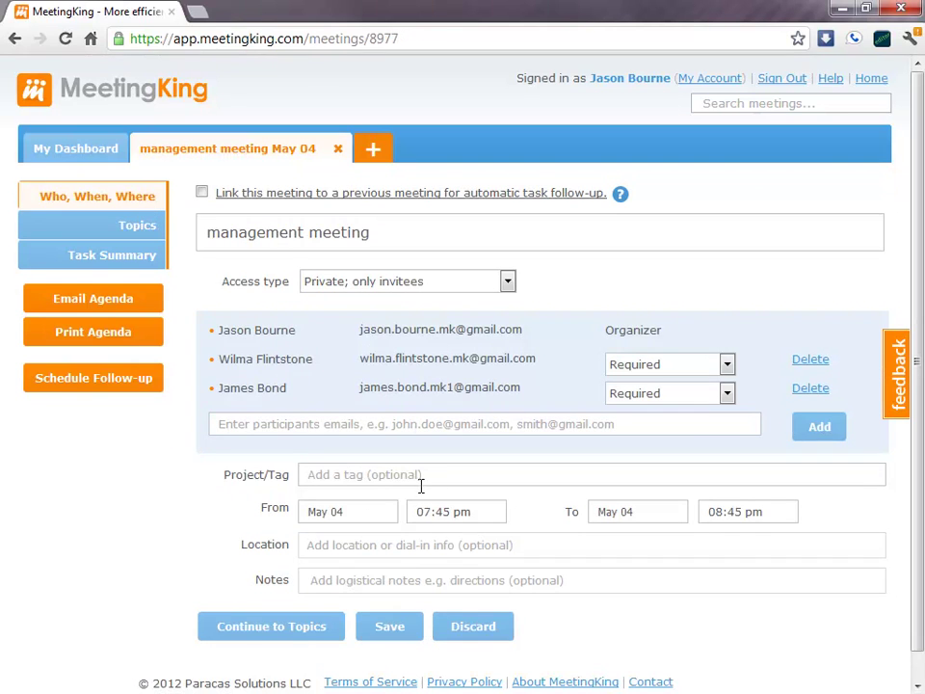
left_click(442, 505)
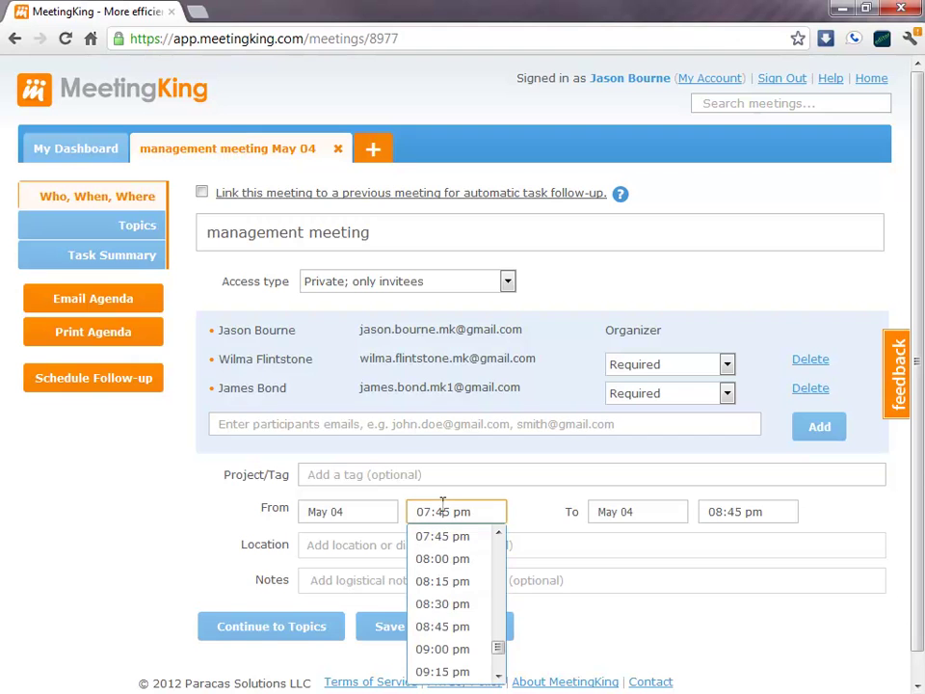
left_click(498, 535)
left_click(498, 535)
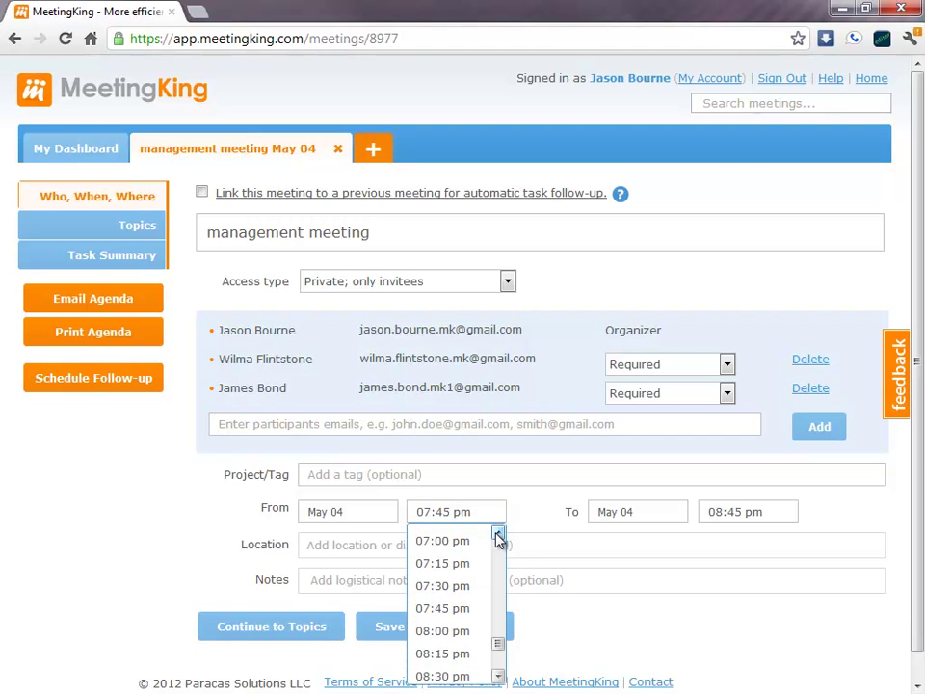
left_click(498, 535)
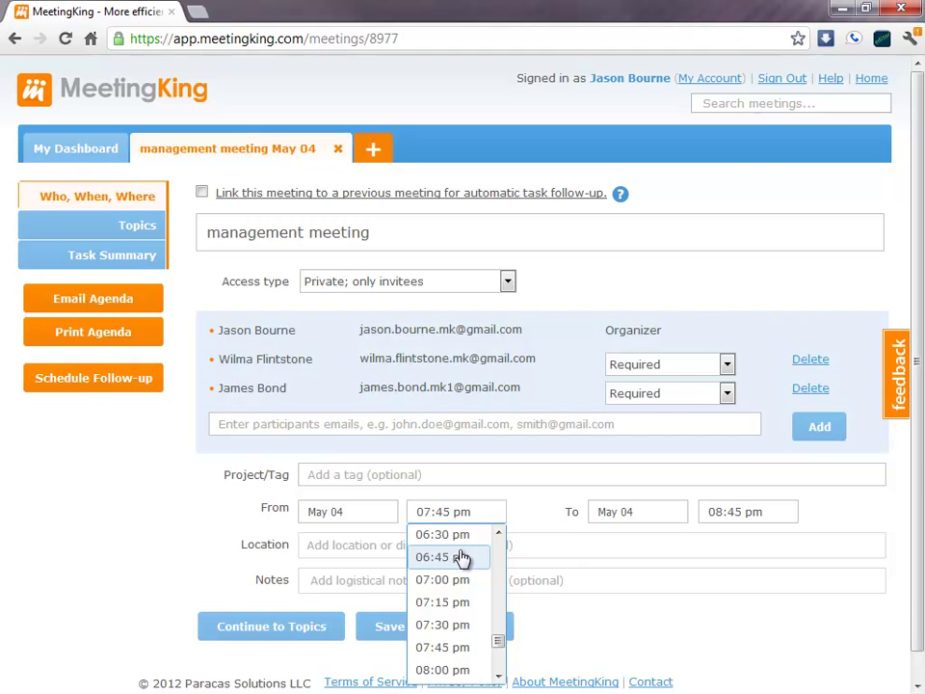
left_click(462, 558)
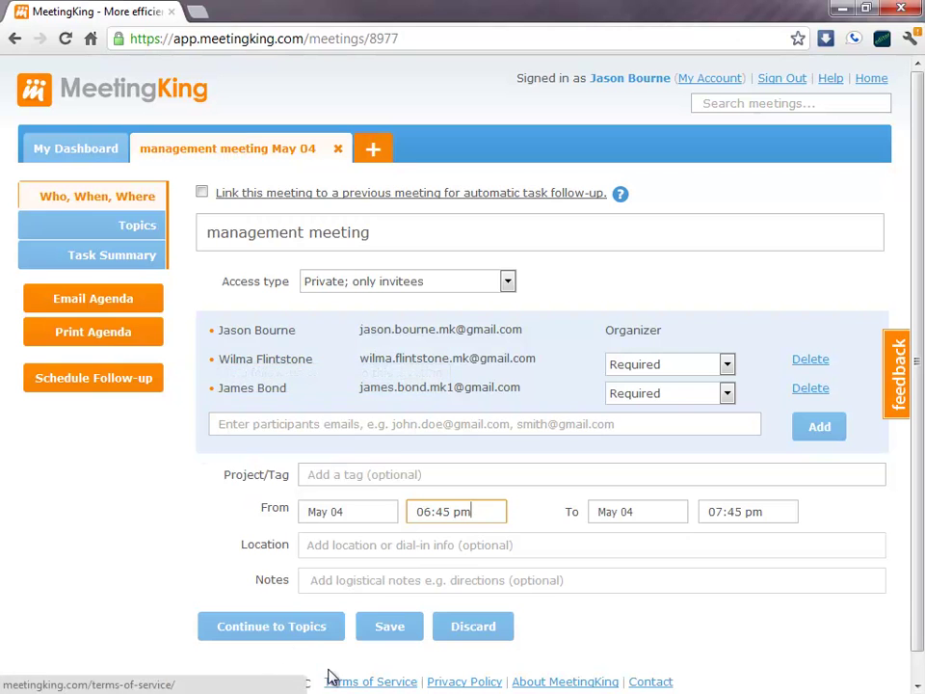
left_click(269, 628)
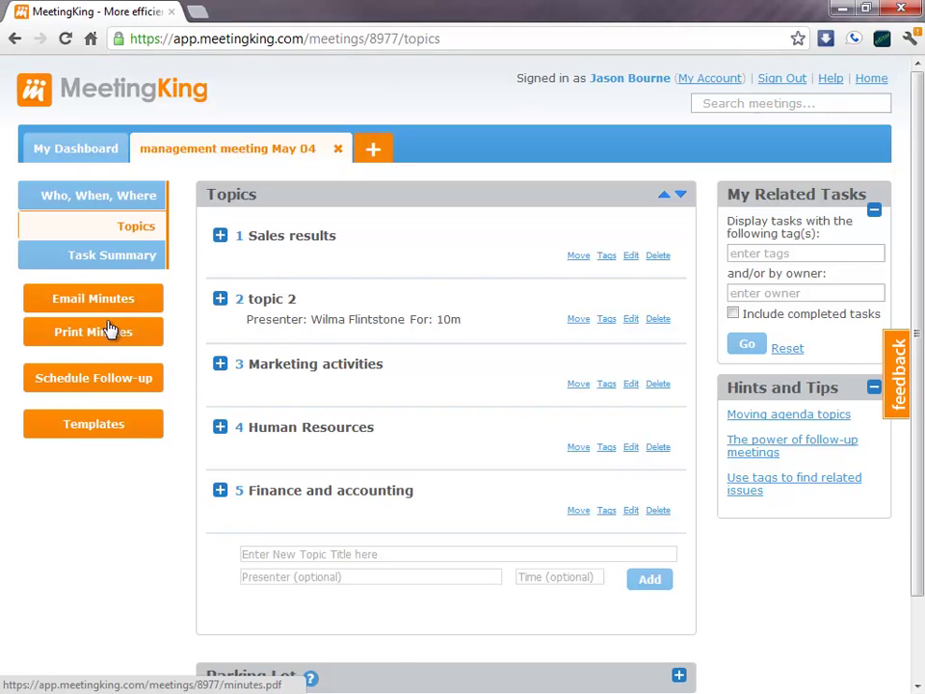
Step: Under Sales results, add a note that the new widget's sales are doing well
left_click(220, 236)
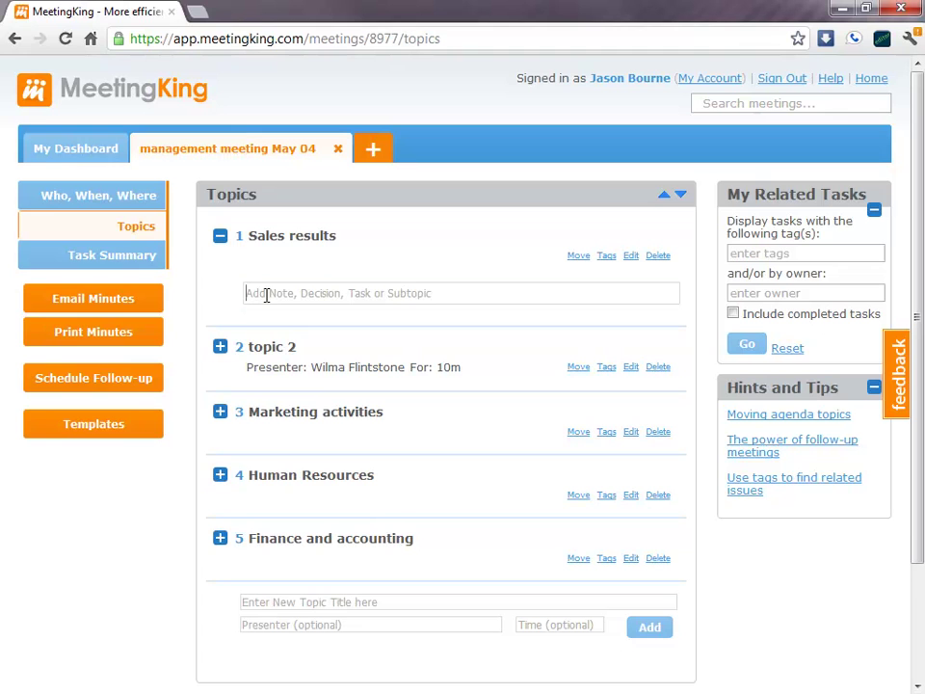
left_click(266, 295)
type("The")
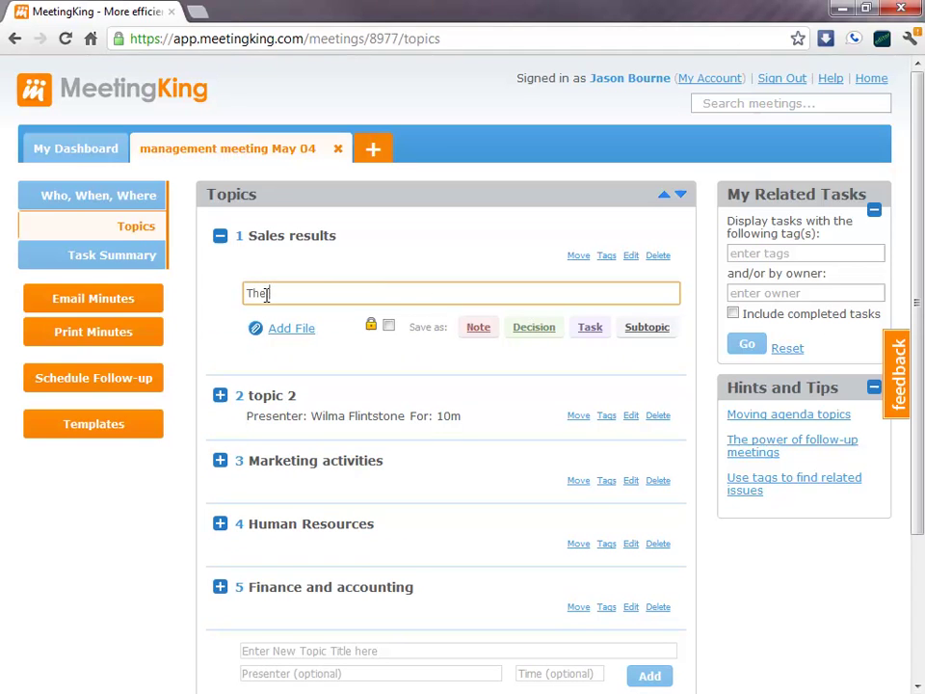
type(" sales of ")
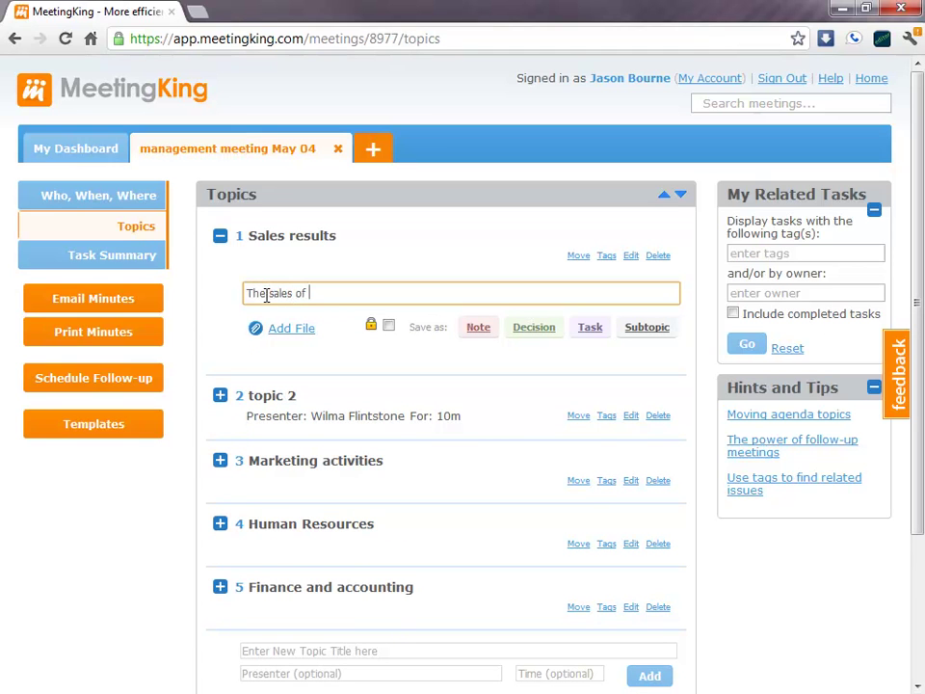
type("the new widget are doing well")
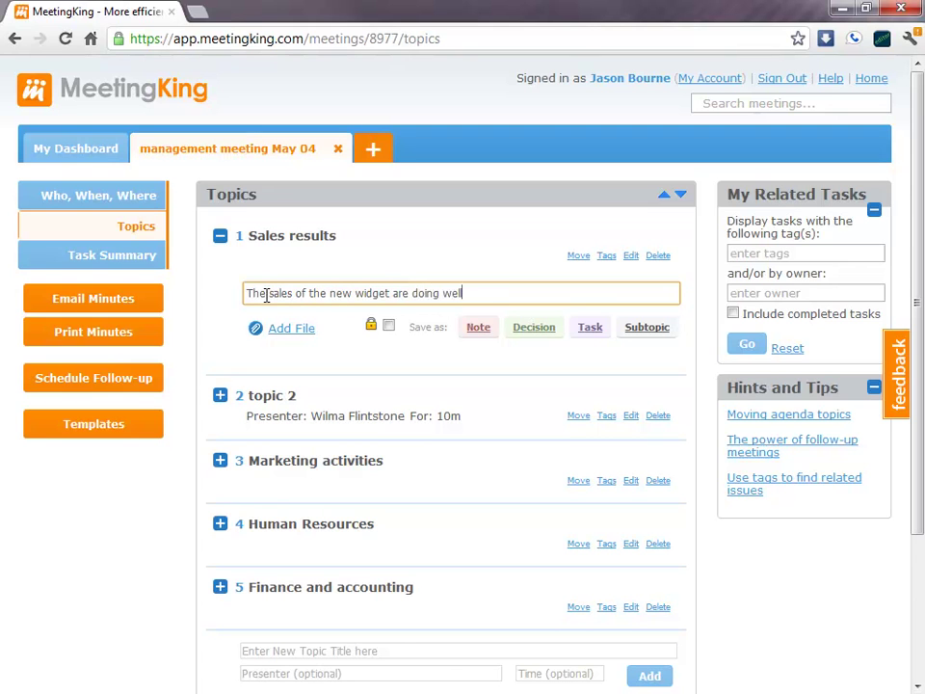
key("Return")
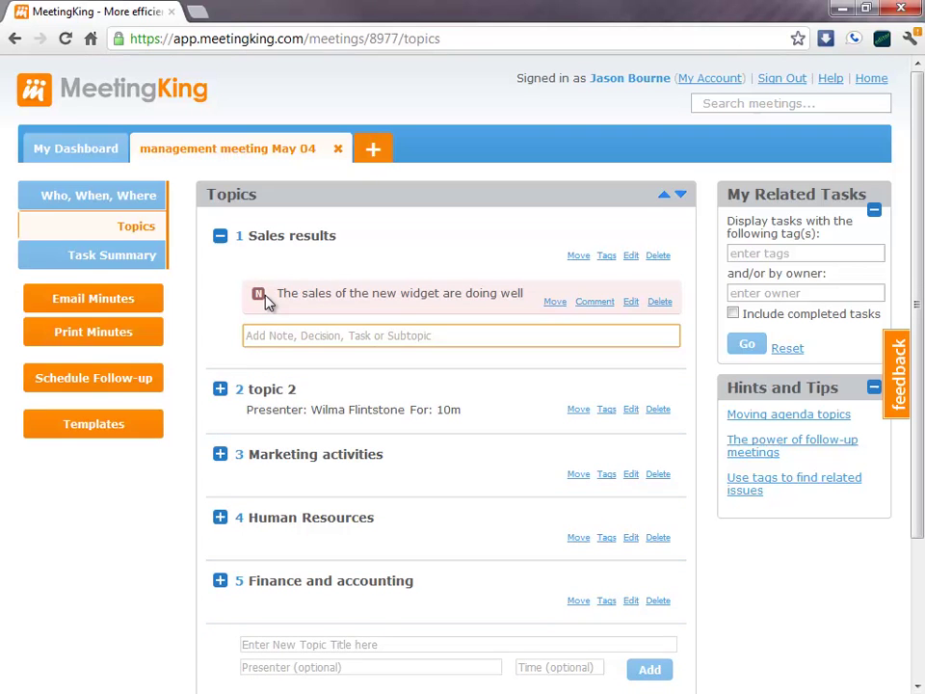
Step: Record 'We need a larger widget' as a decision under Sales results
type("New")
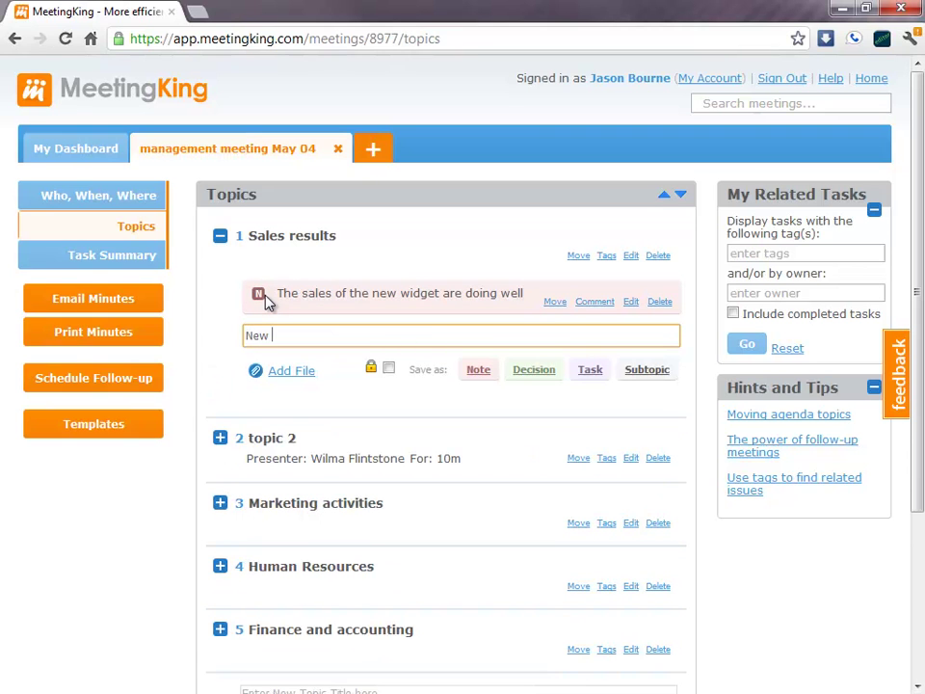
key("BackSpace")
key("BackSpace")
key("BackSpace")
type("We need a la")
key("BackSpace")
key("BackSpace")
type("larger widget")
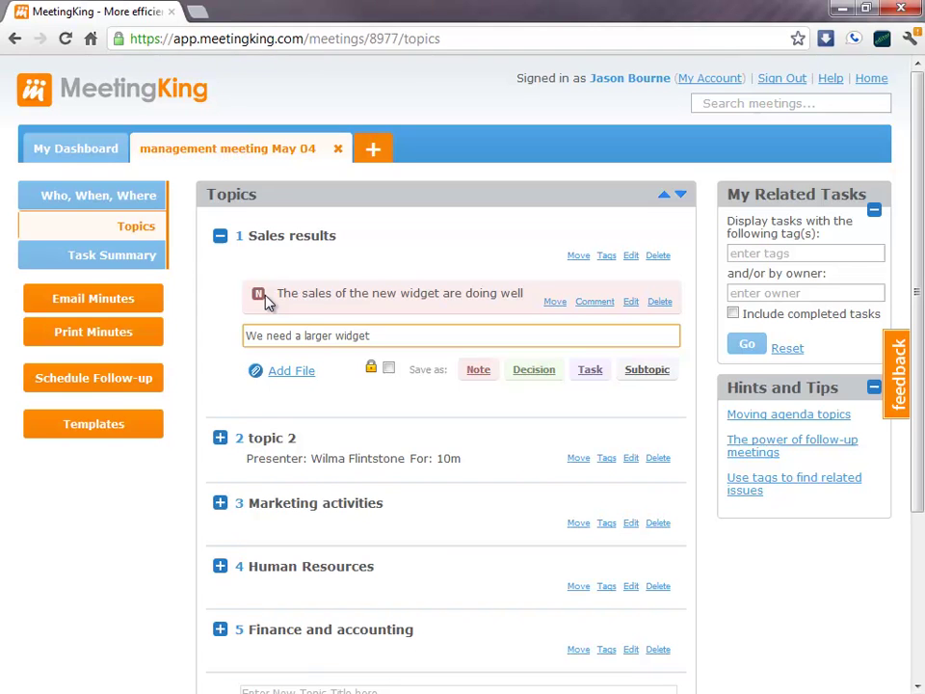
key("Tab")
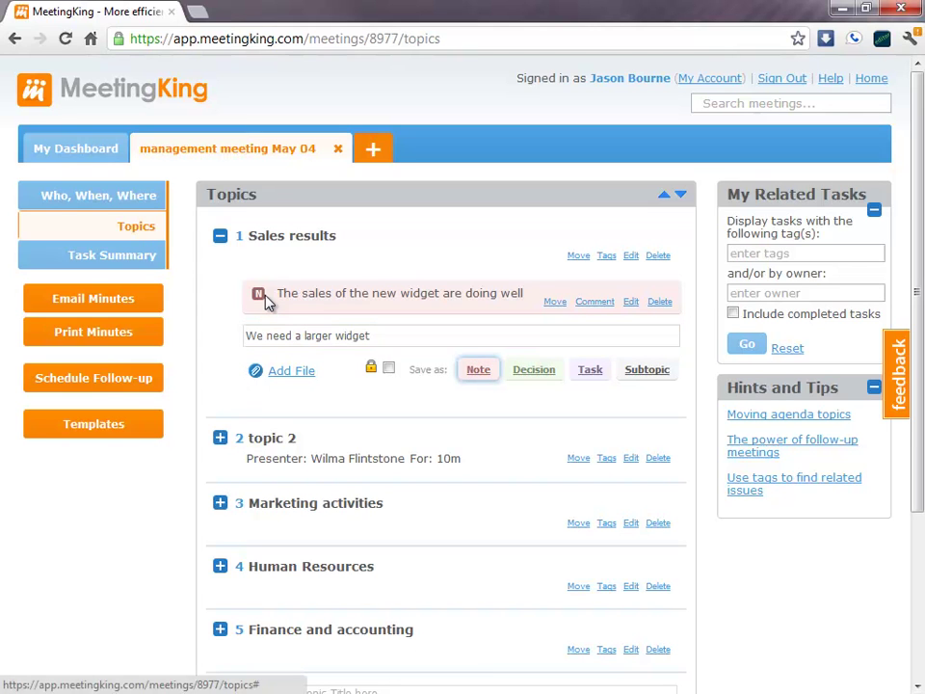
key("Tab")
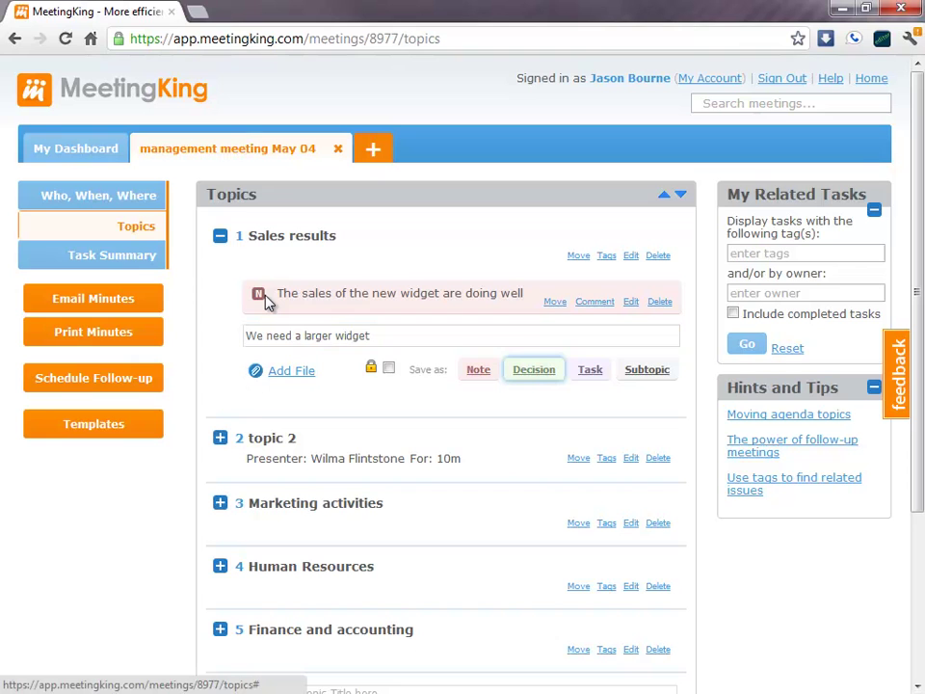
key("Return")
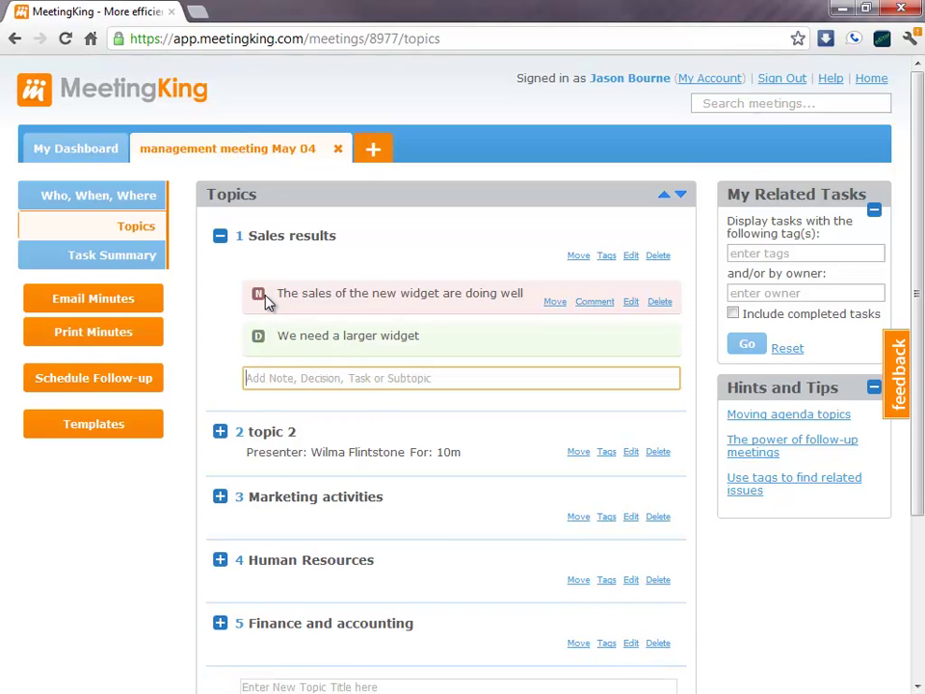
Step: Enter 'design a larger widget' as the next Sales results entry
type("design ")
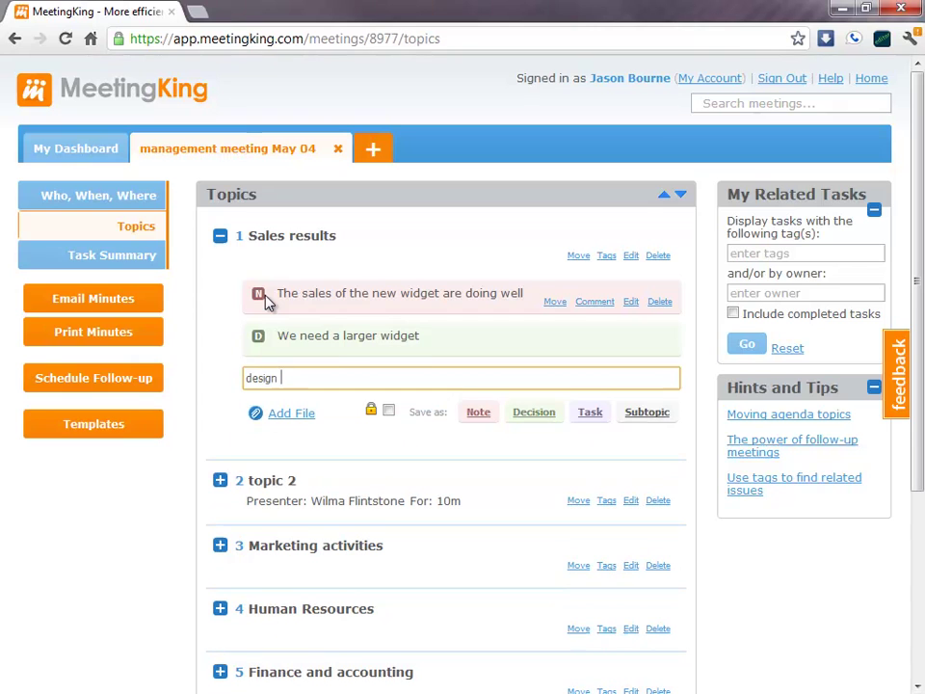
type("alarger")
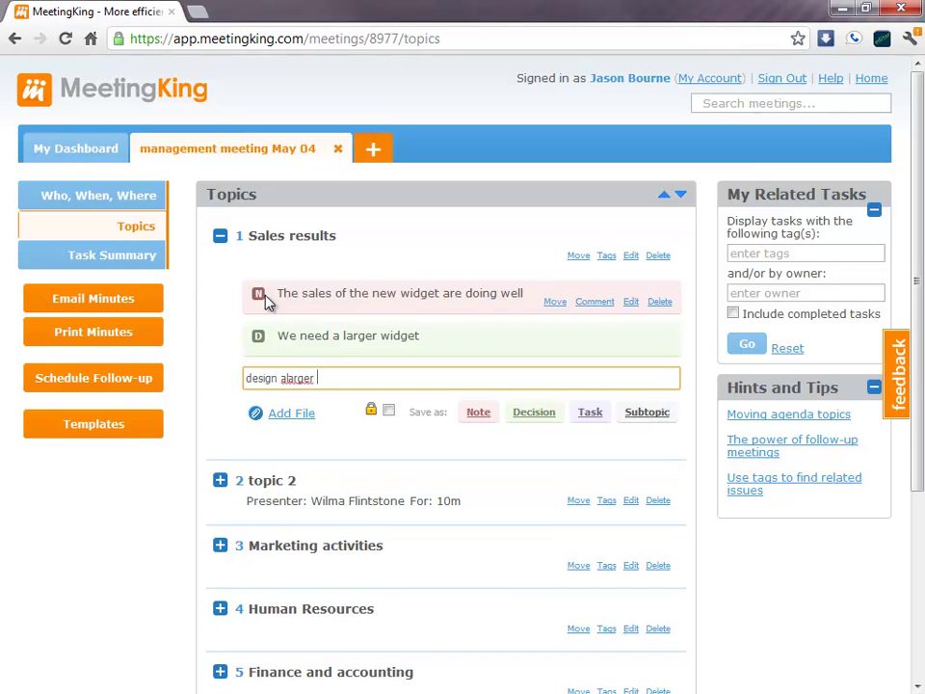
key("Left")
key("Left")
key("Left")
key("Left")
key("Left")
key("Left")
key("End")
type("widget")
key("Tab")
key("Tab")
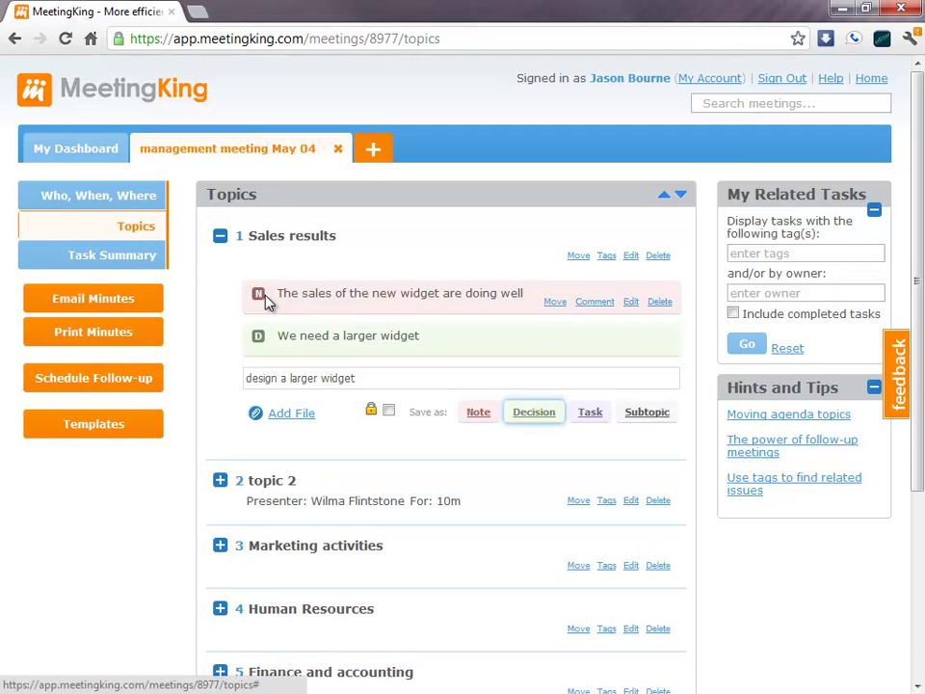
Step: Save 'design a larger widget' as a task owned by a suggested participant, due May 8
key("Tab")
key("Return")
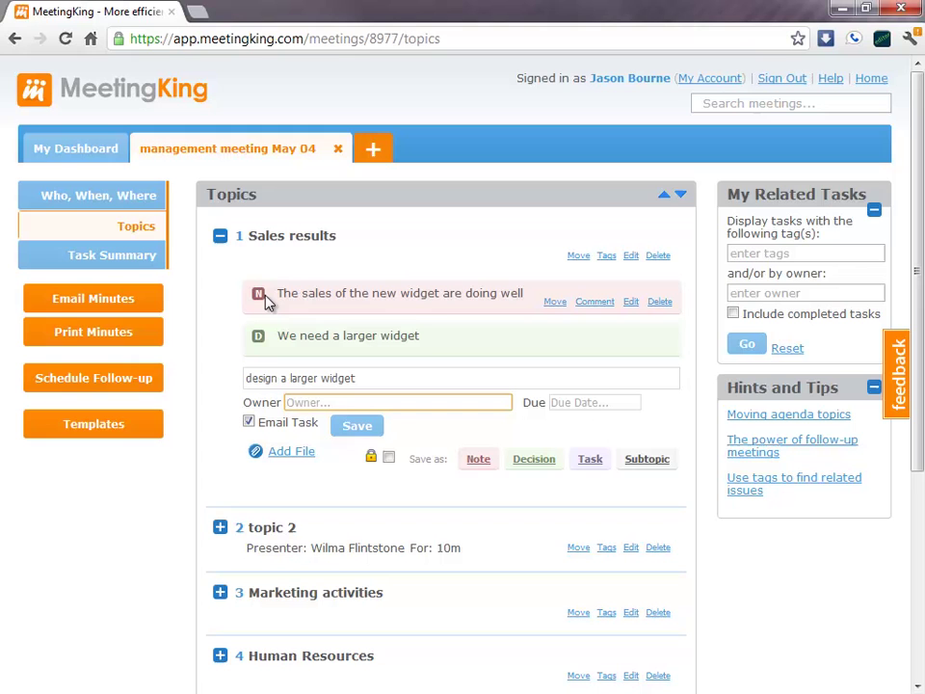
type("jam")
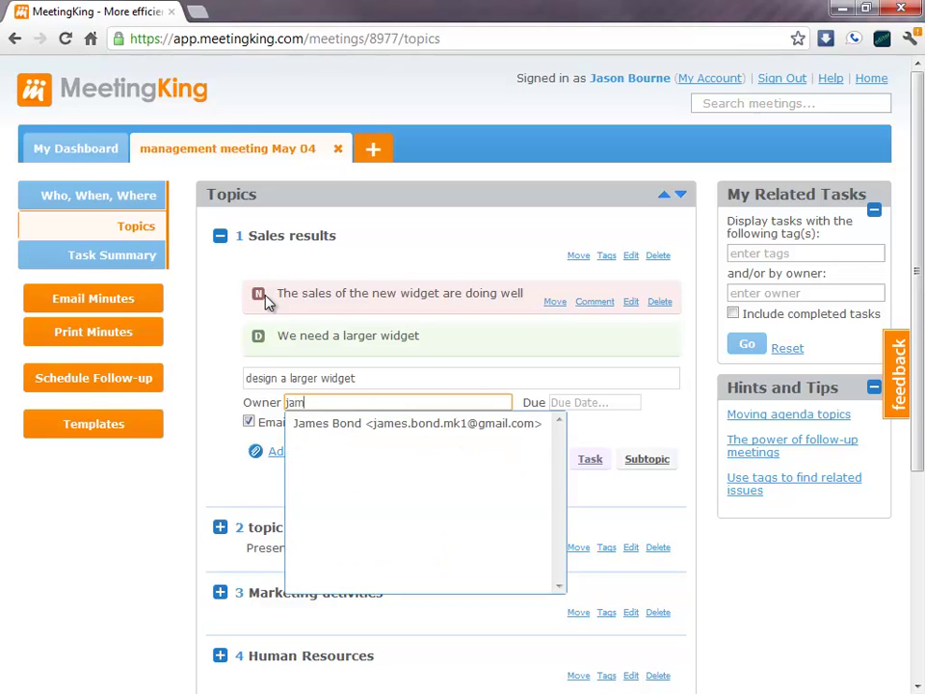
key("Down")
key("Return")
key("Tab")
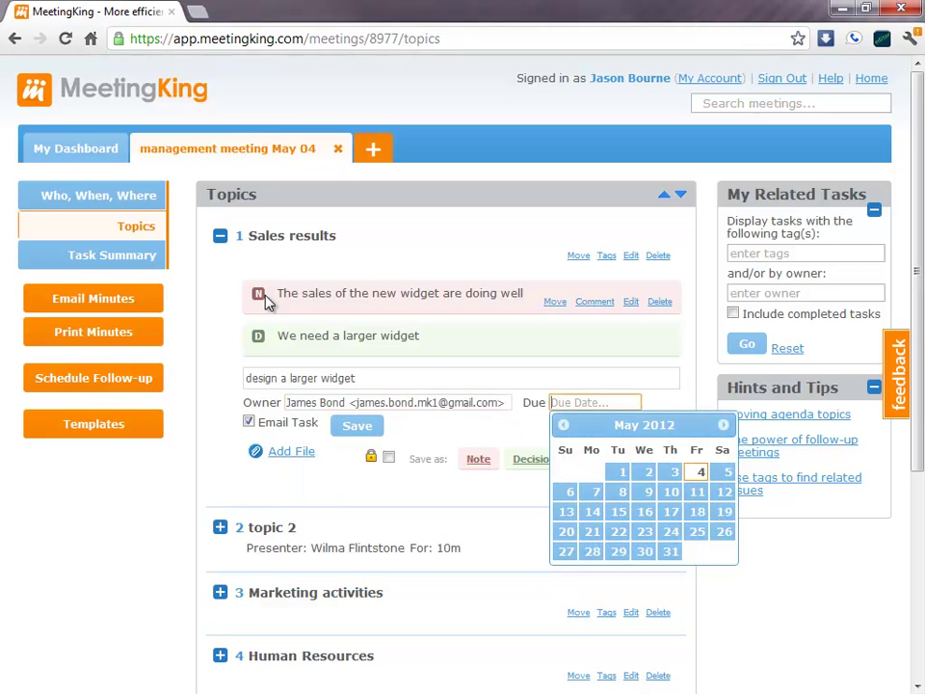
left_click(622, 493)
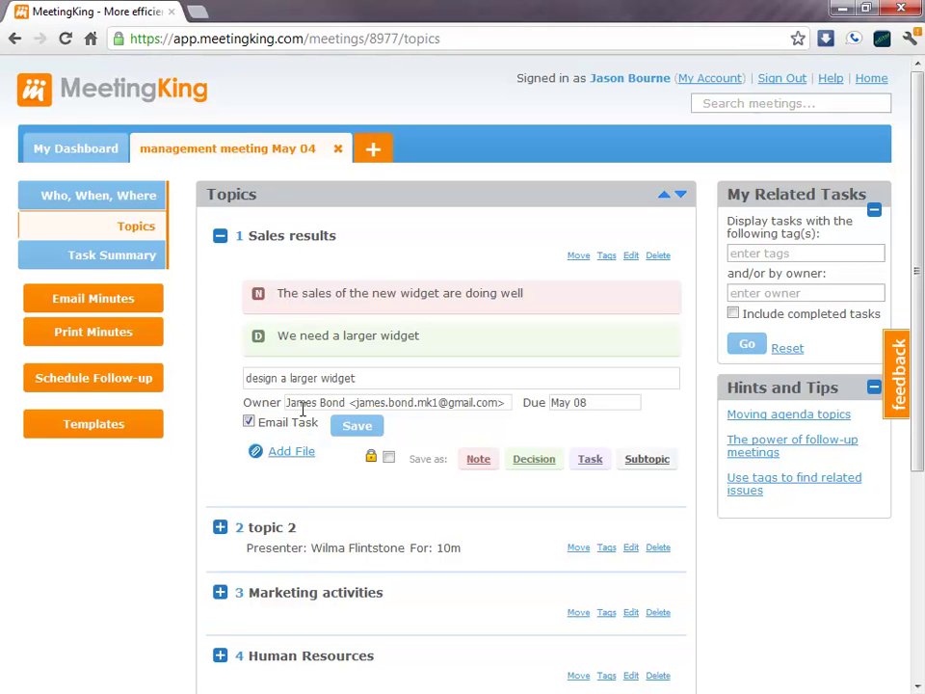
left_click(359, 427)
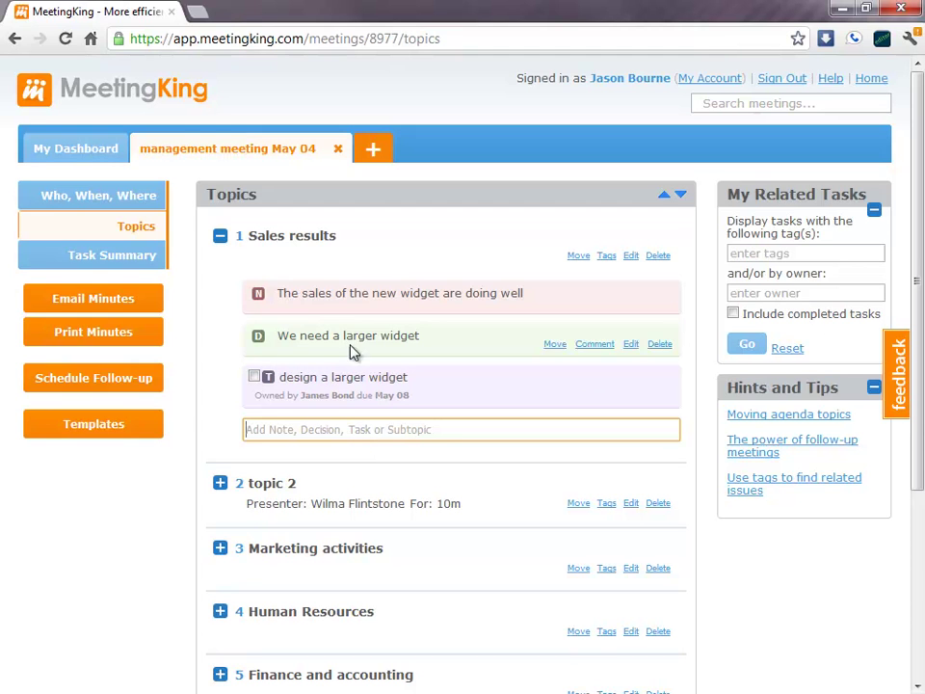
left_click(92, 151)
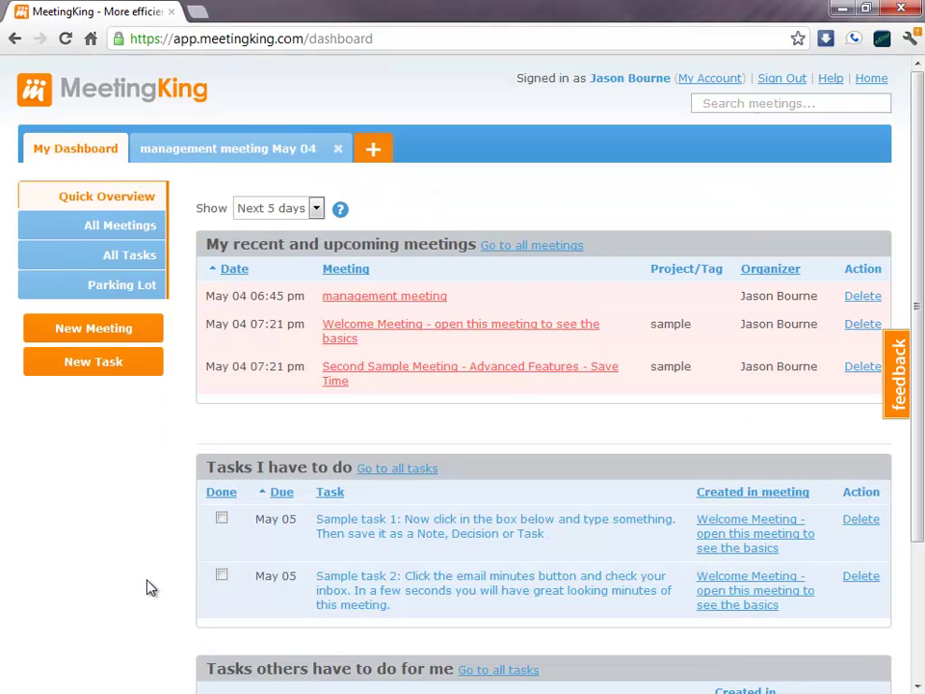
scroll(146, 587, "down", 3)
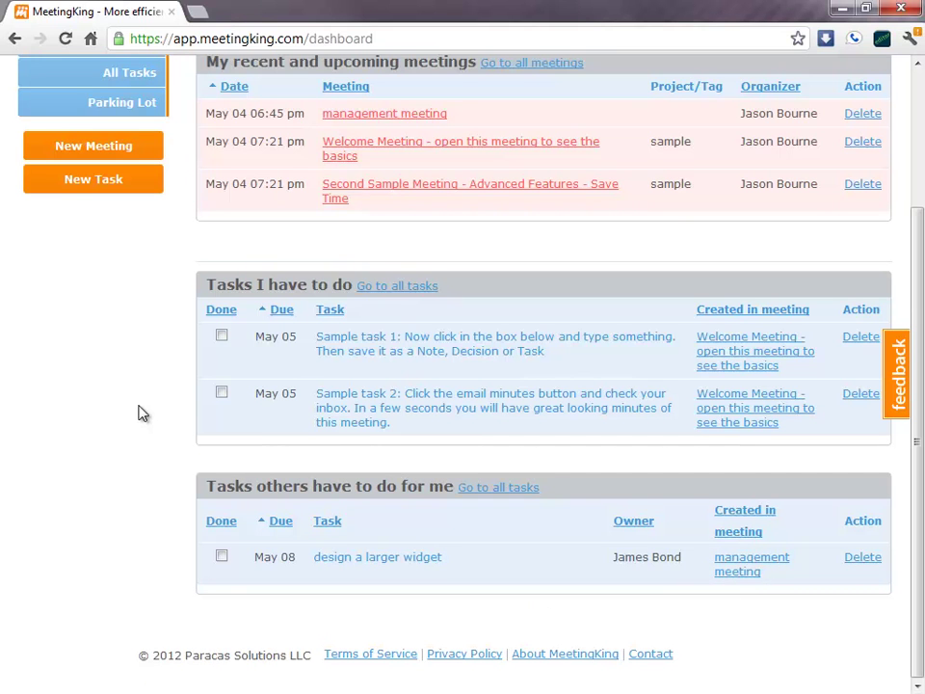
scroll(138, 414, "up", 2)
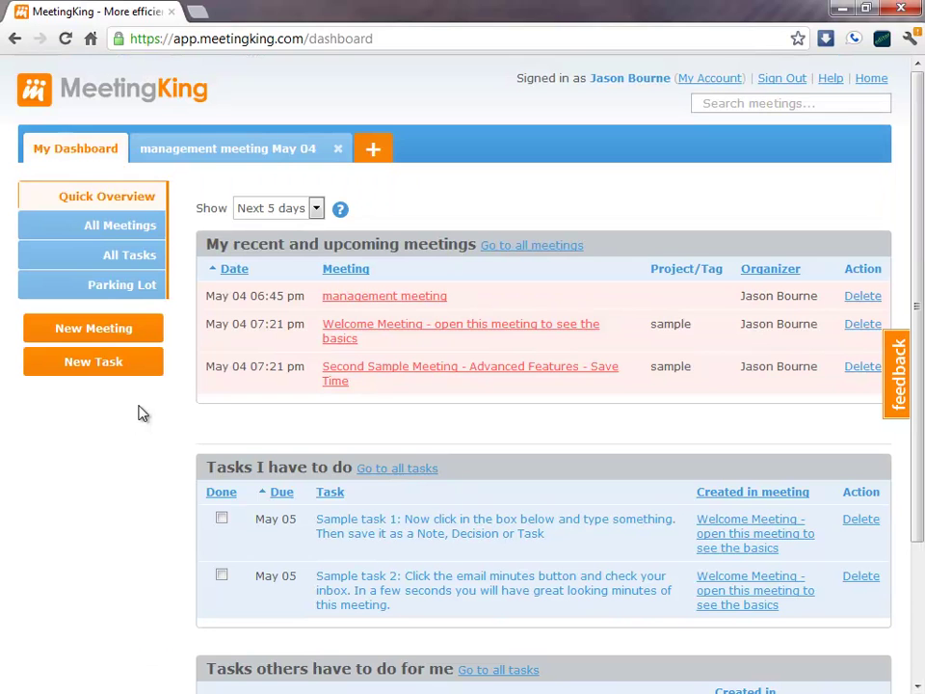
Step: Back on the topics, enter 'task 2' under Sales results as a task
left_click(212, 152)
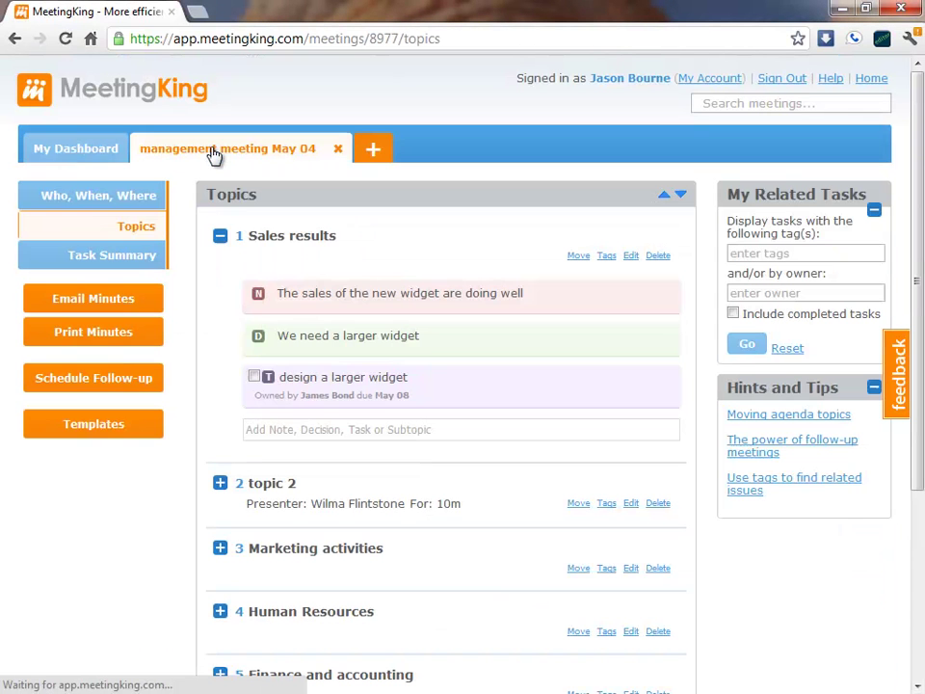
left_click(293, 428)
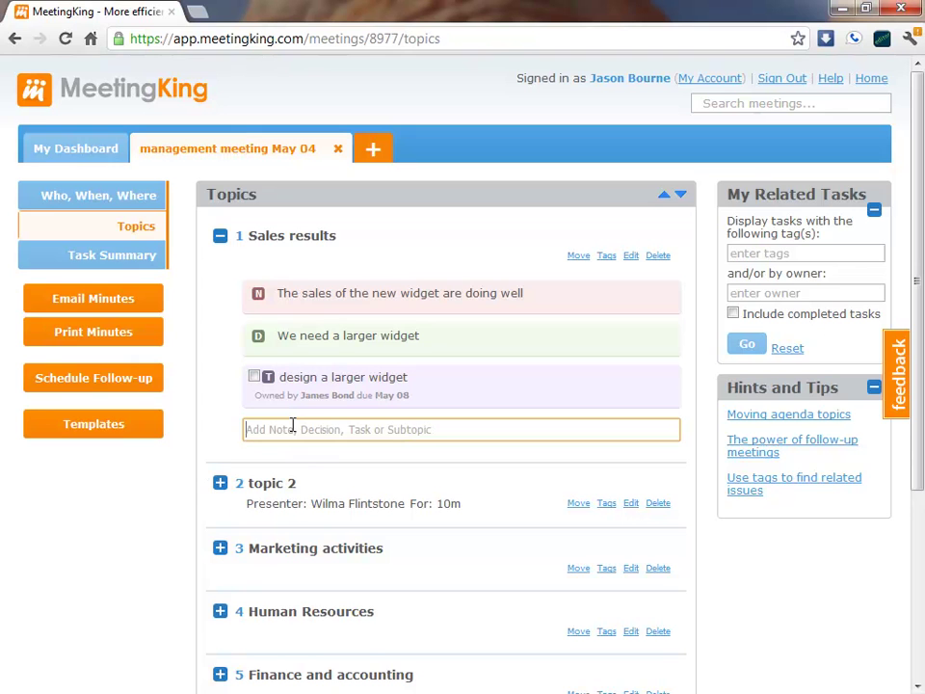
type("task 2")
key("Tab")
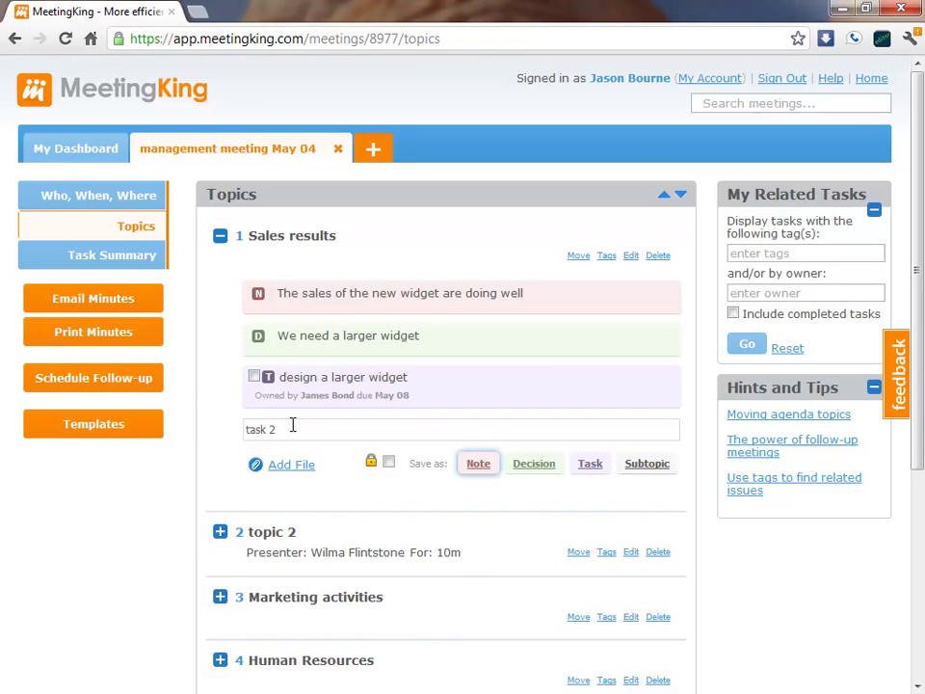
key("Tab")
key("Tab")
key("Return")
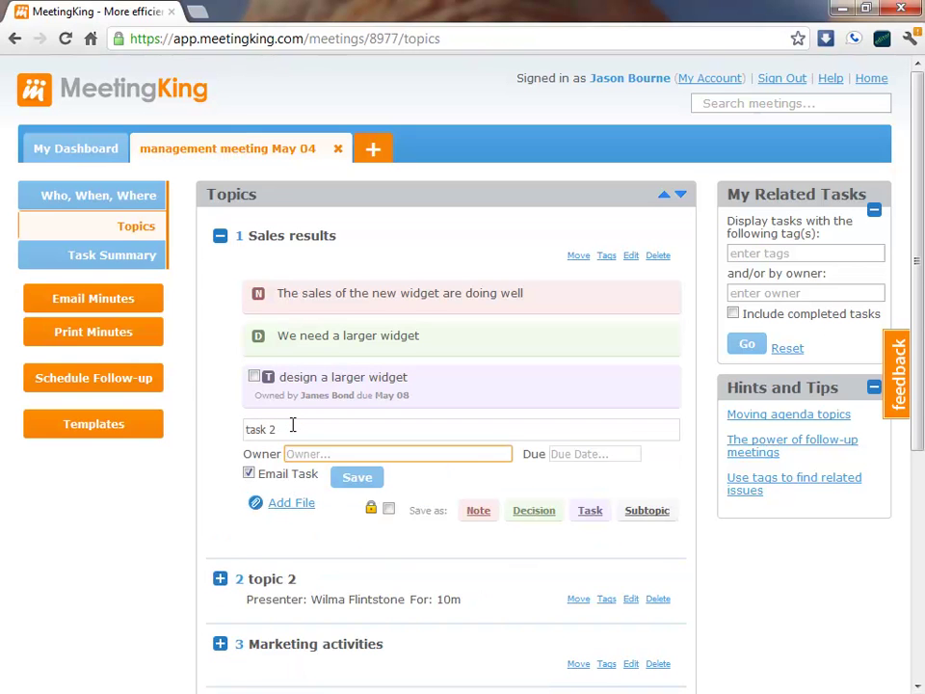
Step: Assign task 2 to another suggested participant, due May 9, and save it
type("wilm")
key("Down")
key("Return")
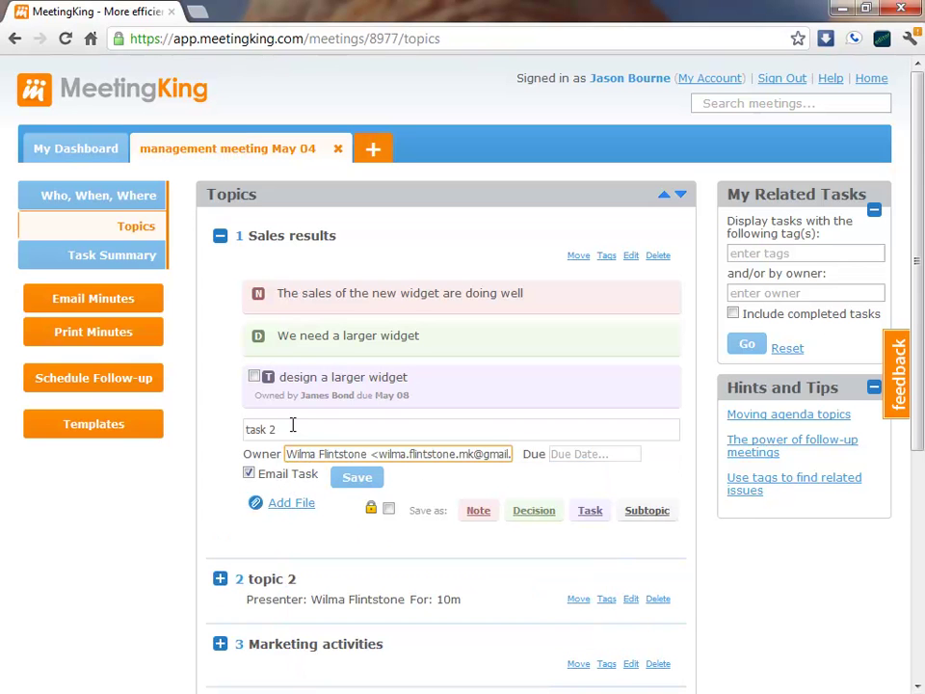
key("Tab")
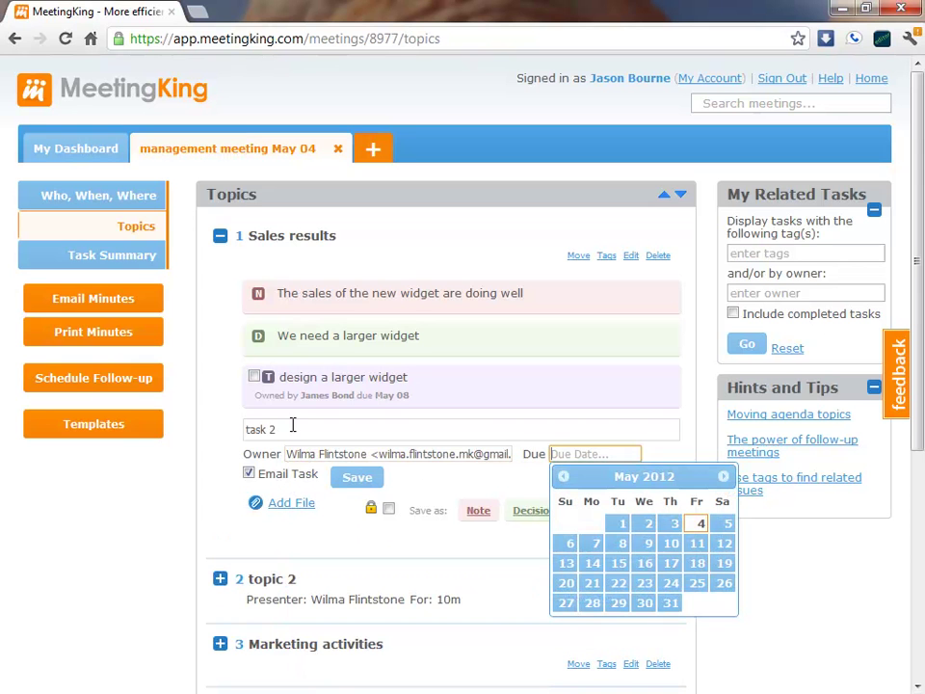
left_click(645, 544)
left_click(361, 478)
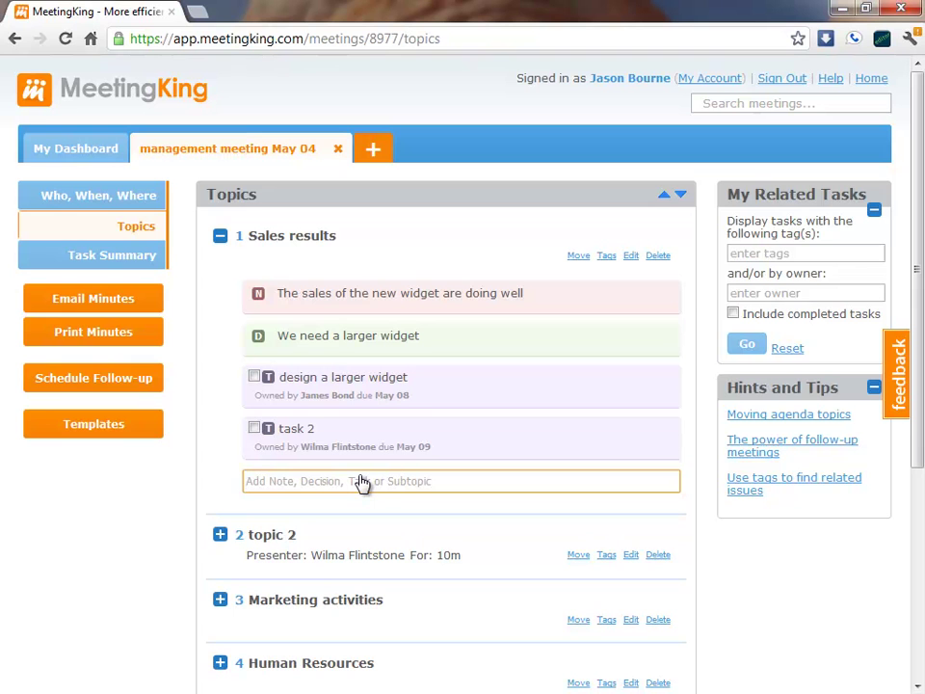
Step: Send the meeting minutes by email with all three participants selected
left_click(140, 298)
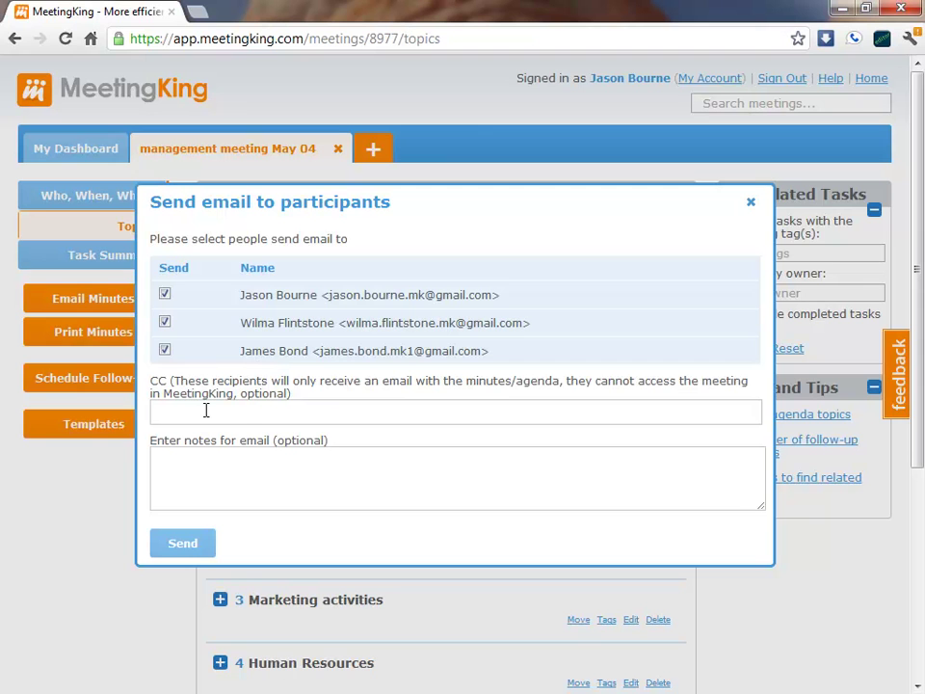
left_click(751, 204)
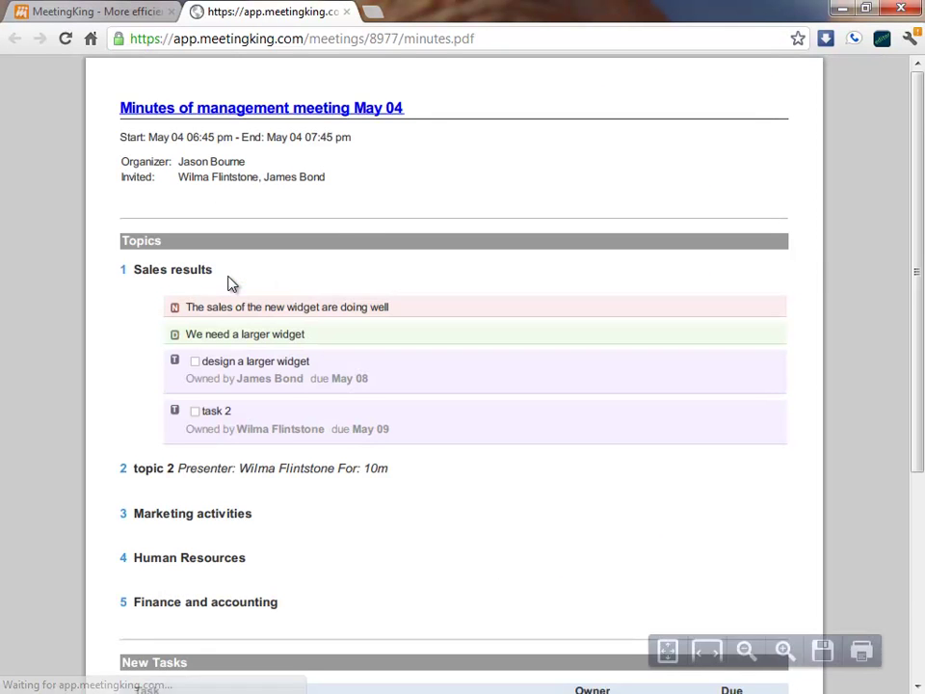
Step: Scroll the minutes.pdf down to the New Tasks table with tasks due May 08 and May 09
scroll(357, 226, "down", 2)
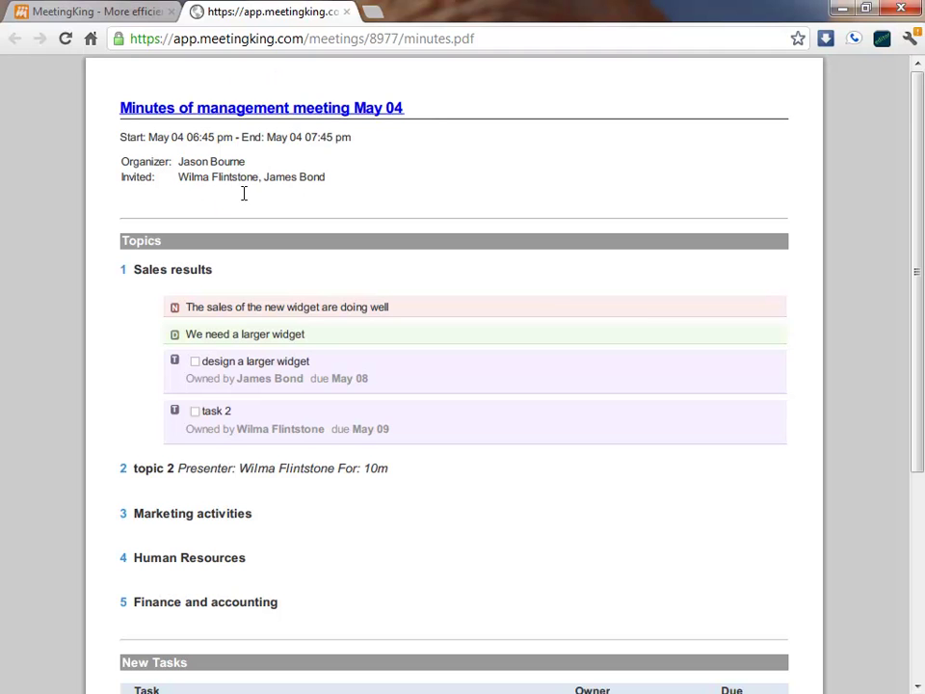
scroll(289, 261, "down", 2)
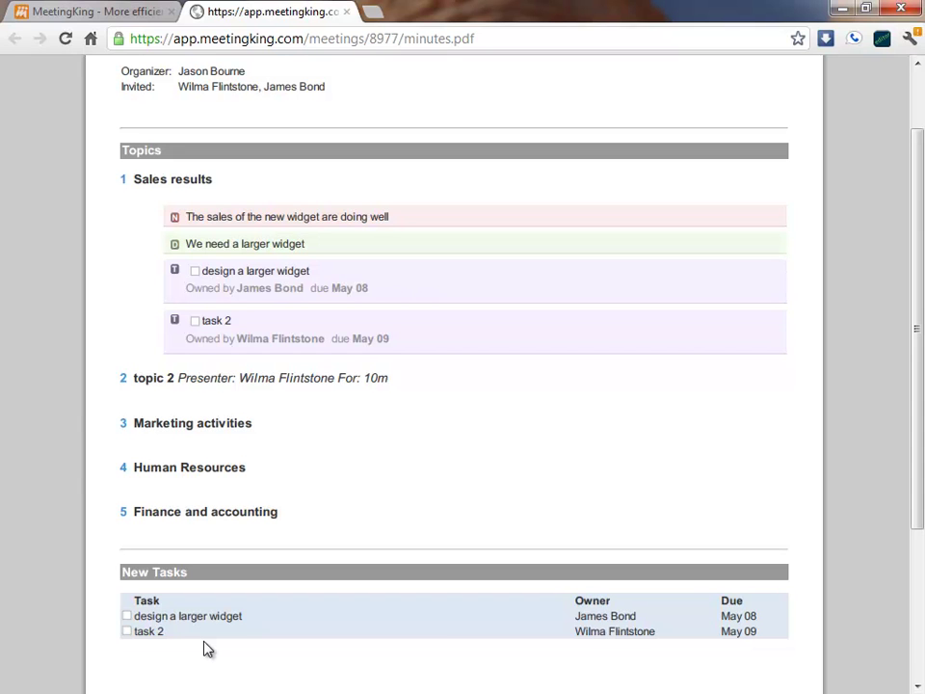
Step: Back in MeetingKing, list All Meetings from the dashboard, showing the three meetings including 'management meeting'
left_click(115, 13)
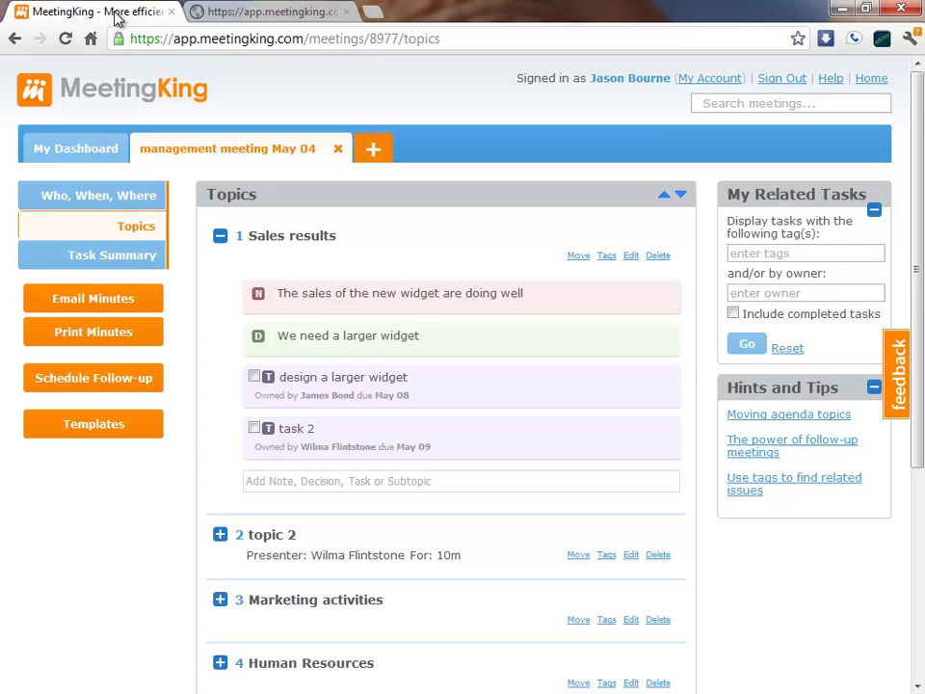
left_click(85, 153)
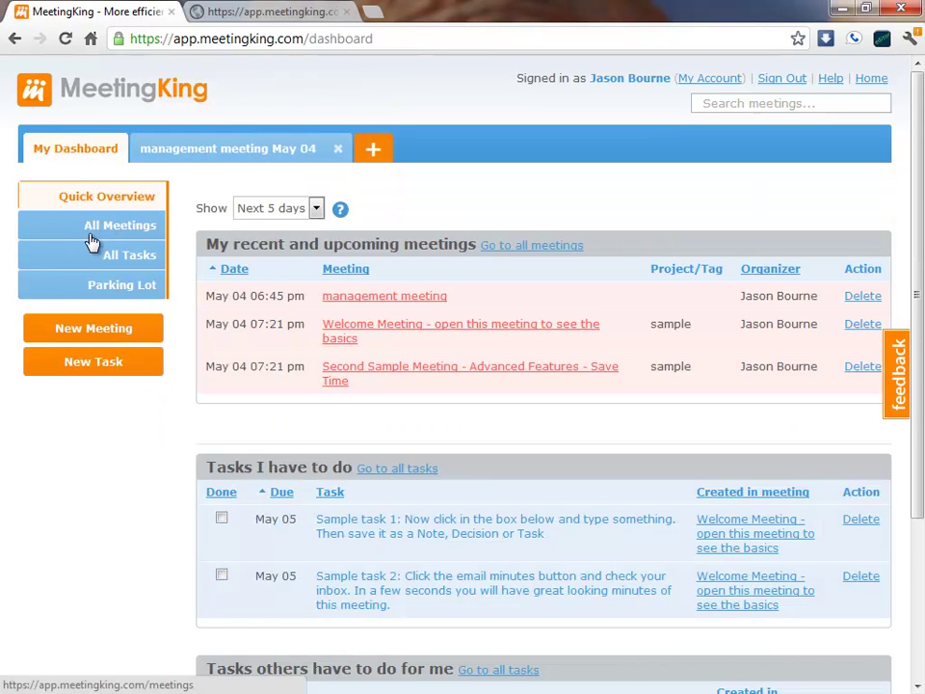
left_click(104, 228)
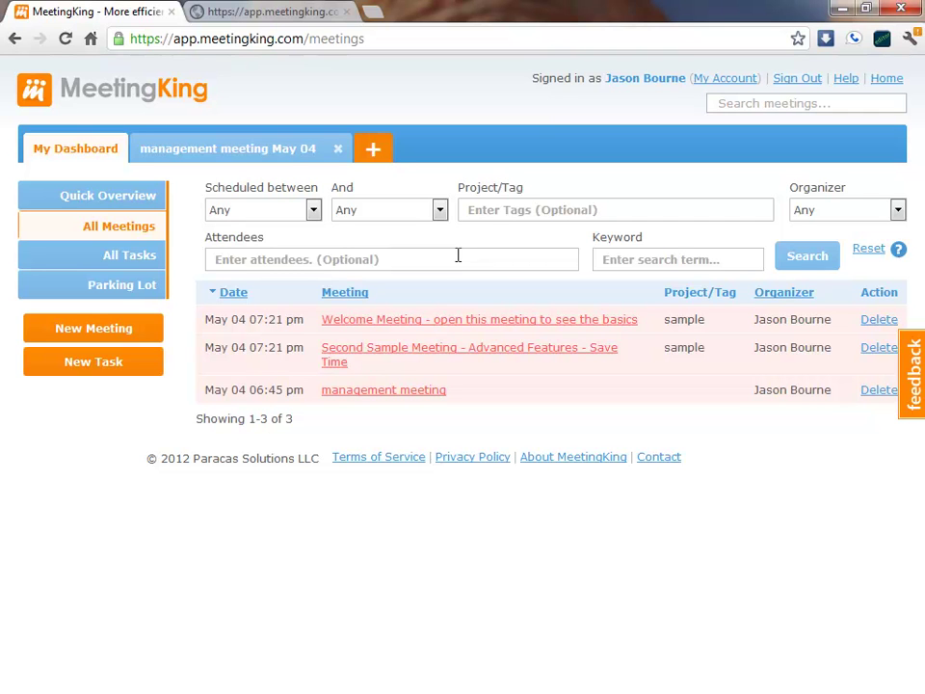
Step: Open All Tasks to see 'design a larger widget' and 'task 2' in the list
left_click(136, 259)
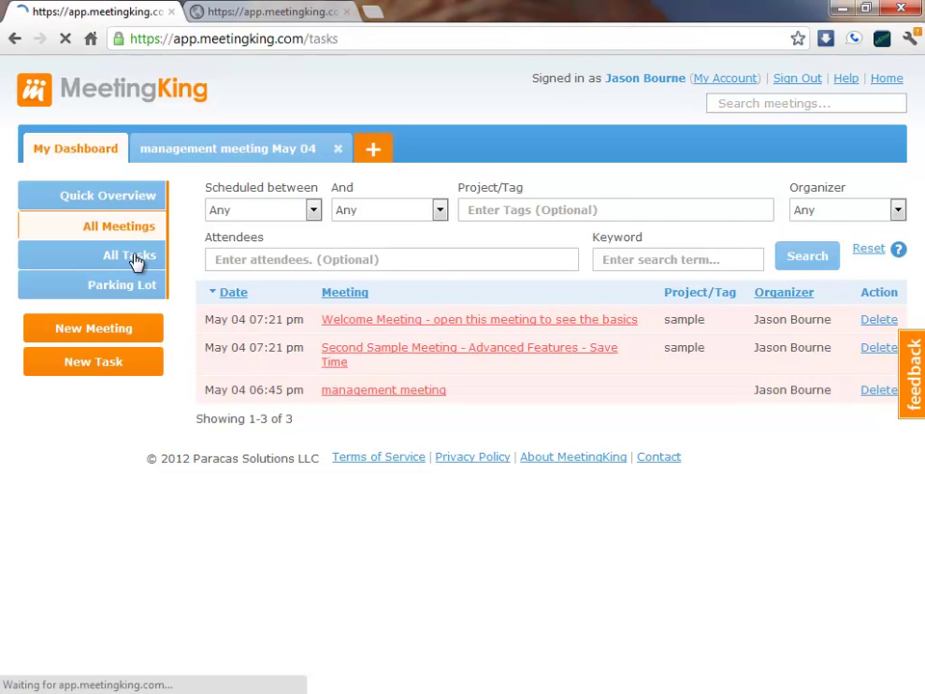